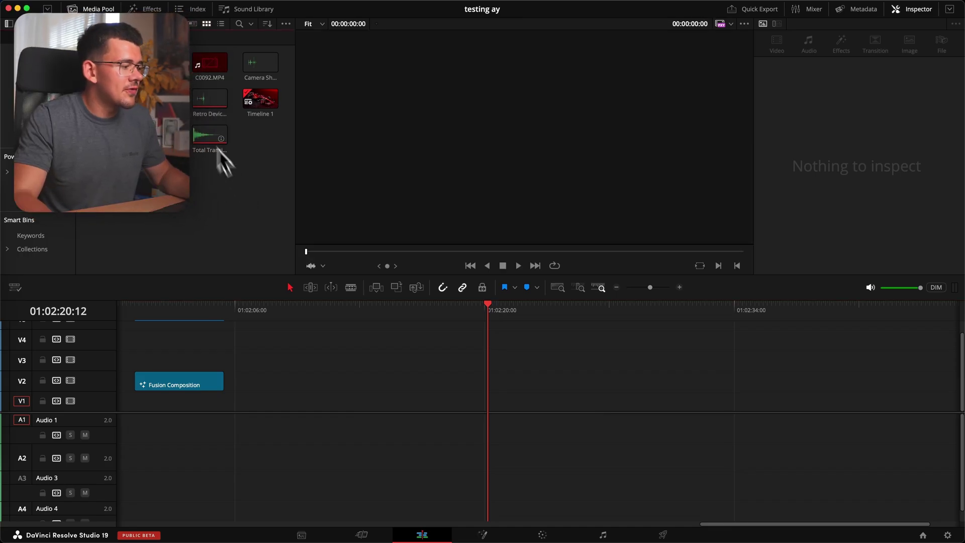
# Place the Ferrari 12Cilindri image on video track V1 around 01:02:20:12 and set its zoom to 0.250.
pyautogui.click(486, 410)
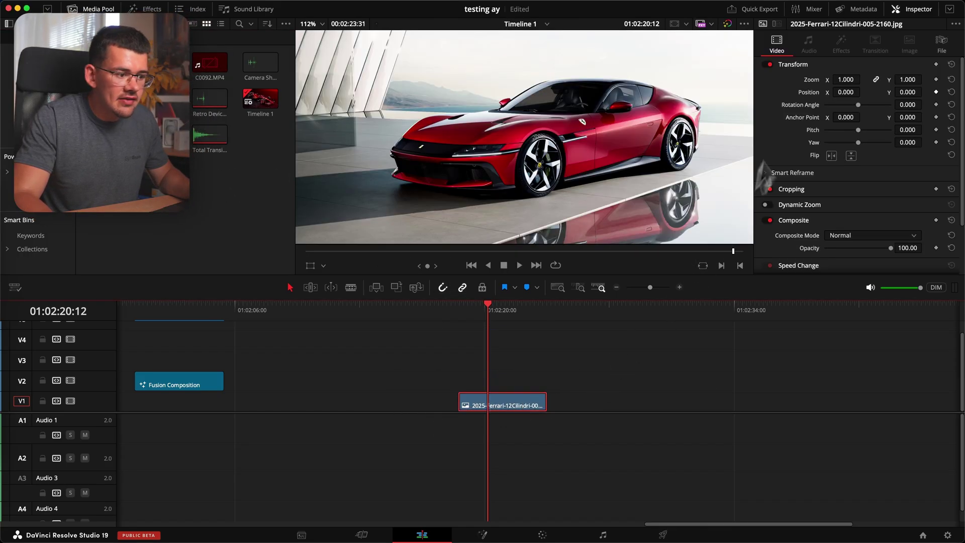
pyautogui.doubleClick(849, 80)
pyautogui.write('0.26')
pyautogui.press('Return')
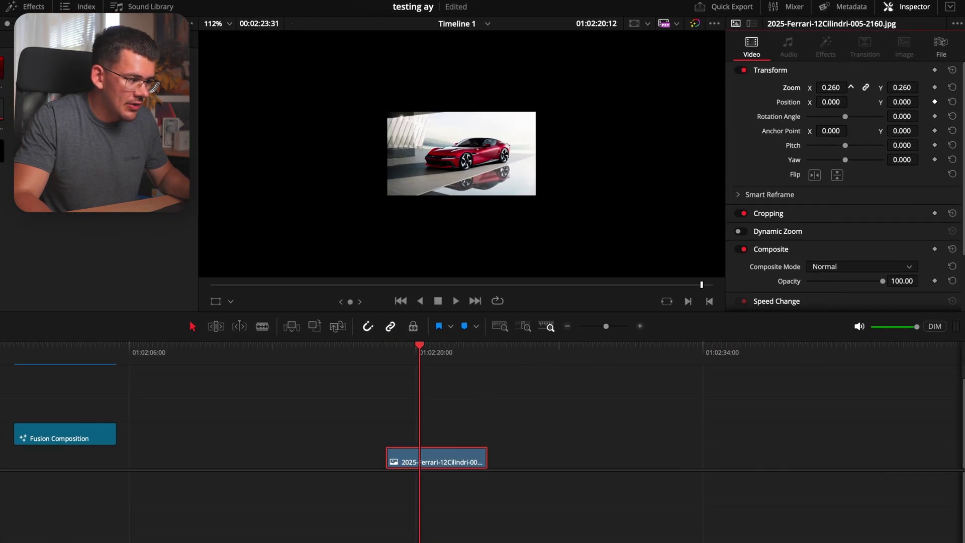
pyautogui.moveTo(851, 87); pyautogui.dragTo(845, 87)
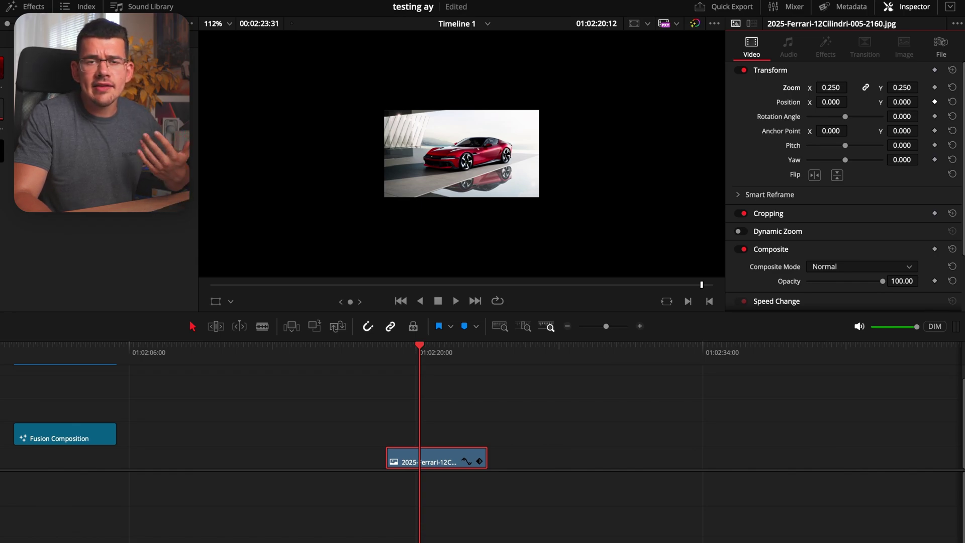
# Keyframe the Ferrari clip's Position X at -420 on 01:02:19:41 and at 418 on 01:02:22:03.
pyautogui.moveTo(420, 349); pyautogui.dragTo(410, 350)
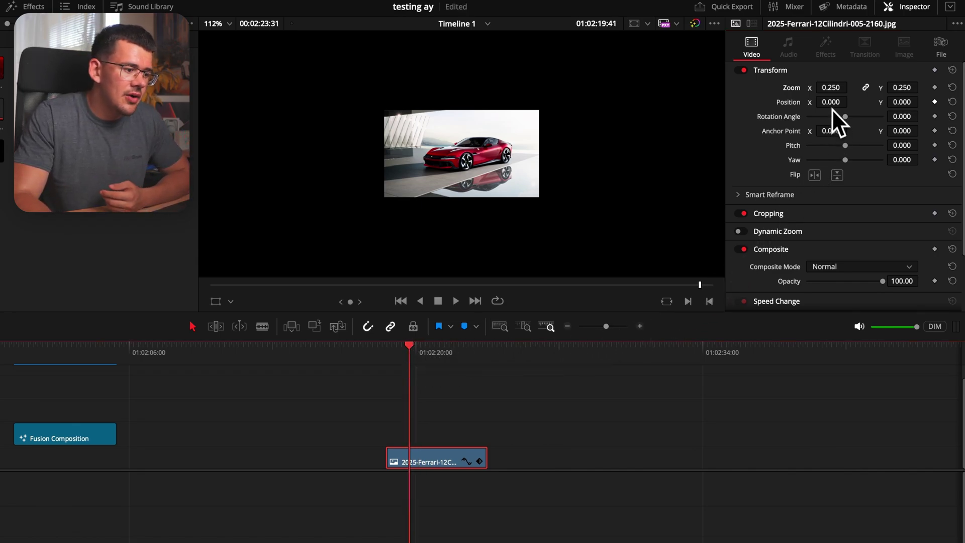
pyautogui.moveTo(845, 106)
pyautogui.mouseDown()
pyautogui.moveTo(781, 106)
pyautogui.moveTo(851, 102)
pyautogui.mouseUp()
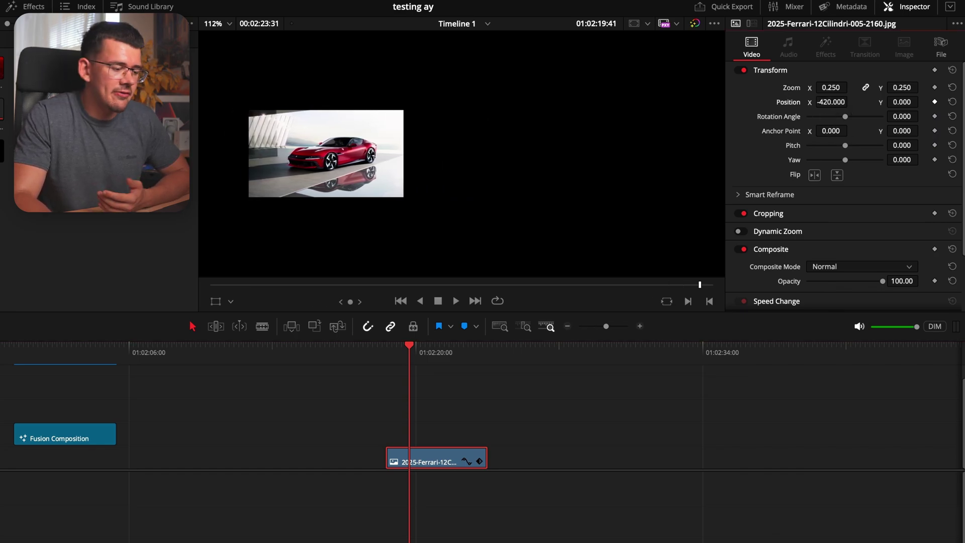
pyautogui.click(935, 102)
pyautogui.moveTo(445, 347); pyautogui.dragTo(457, 347)
pyautogui.moveTo(831, 102); pyautogui.dragTo(884, 102)
# Play the Ferrari clip from its first position keyframe to check the linear movement.
pyautogui.click(420, 358)
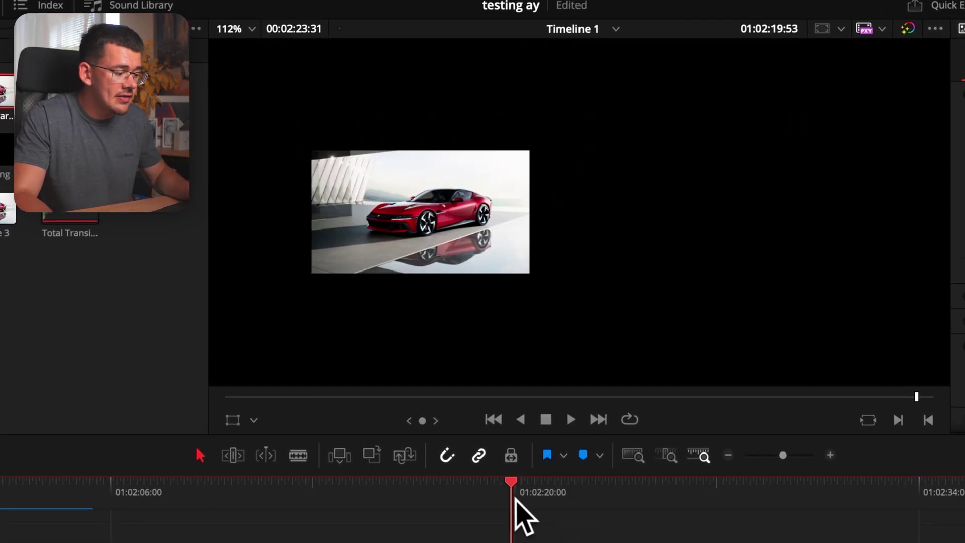
pyautogui.press('space')
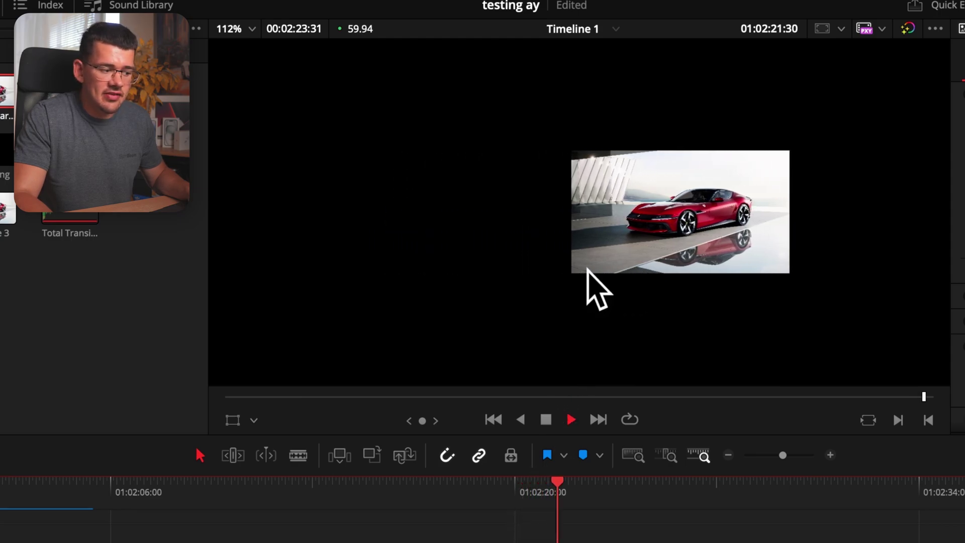
pyautogui.press('space')
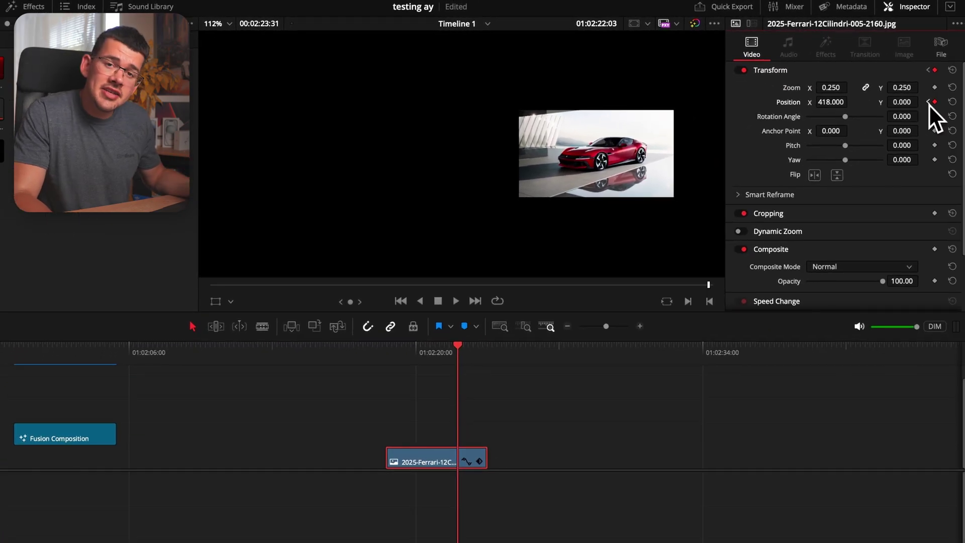
# Inspect the easing options of both Position keyframes and play the clip's movement.
pyautogui.rightClick(935, 103)
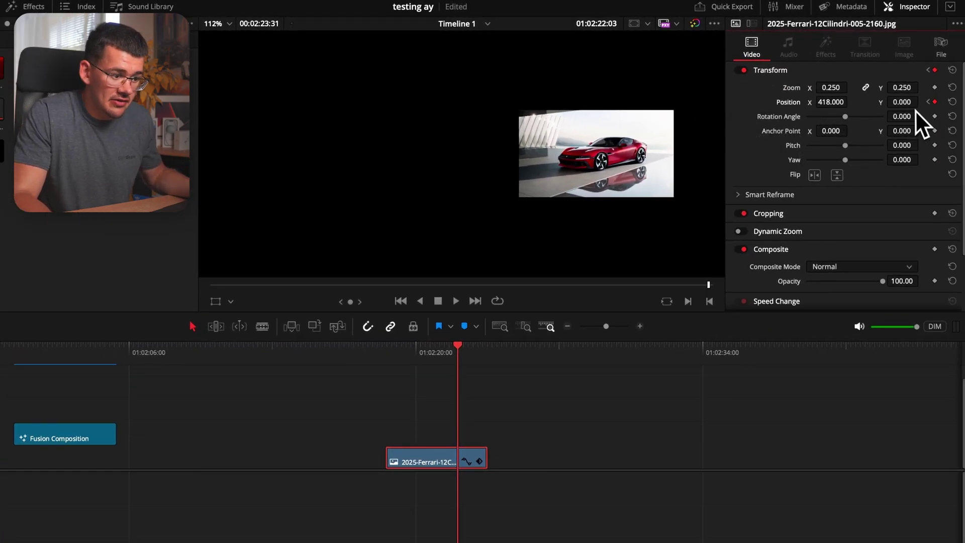
pyautogui.click(929, 102)
pyautogui.rightClick(935, 102)
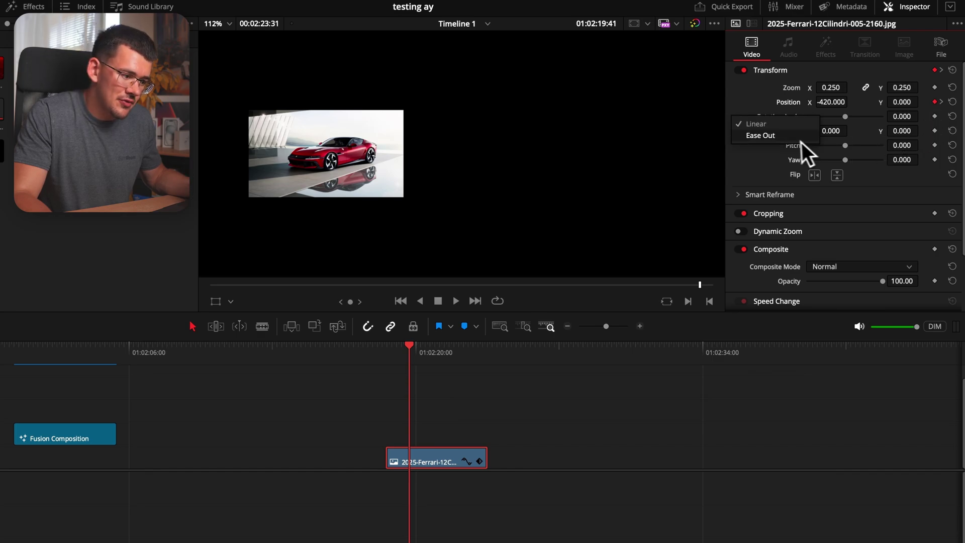
pyautogui.press('space')
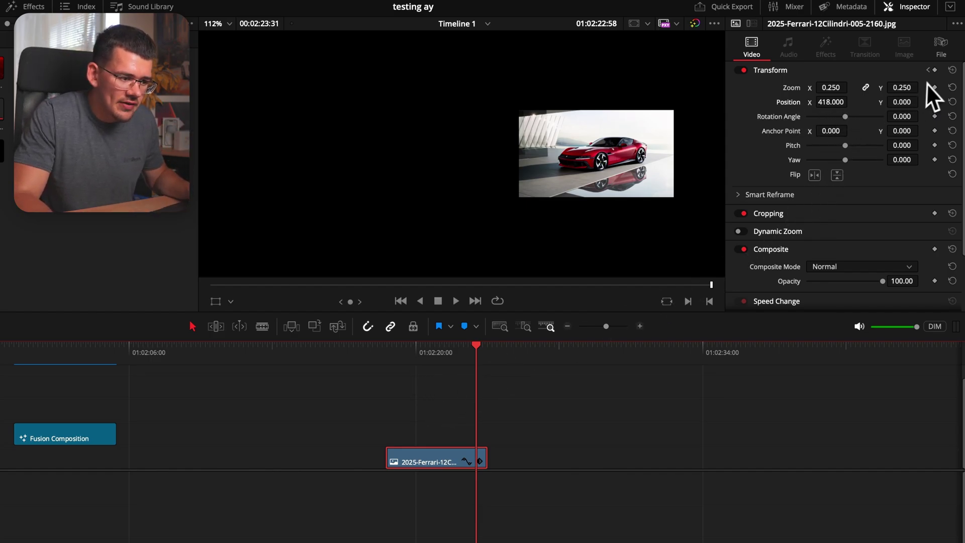
# Reset all Transform settings of the Ferrari clip and open the clip in the Fusion page.
pyautogui.click(953, 70)
pyautogui.click(448, 462)
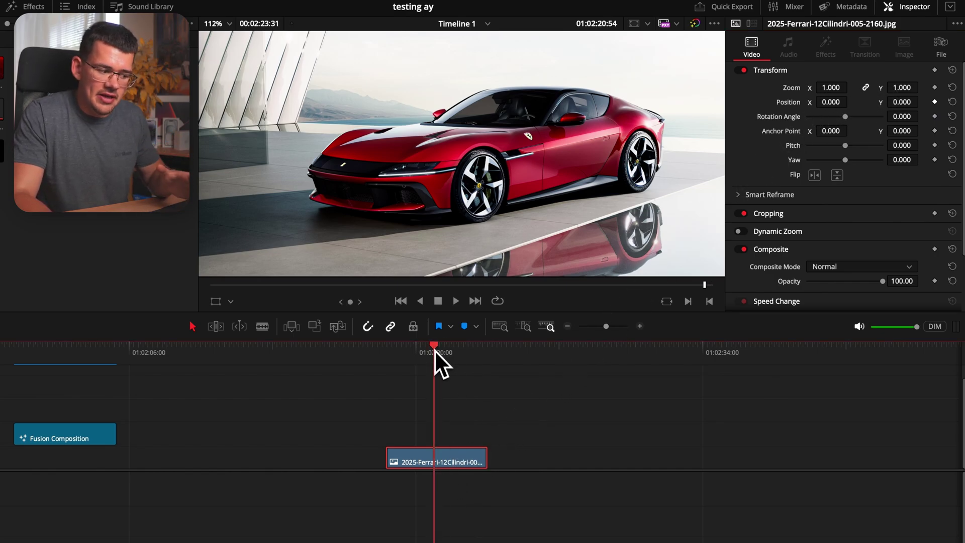
pyautogui.rightClick(447, 463)
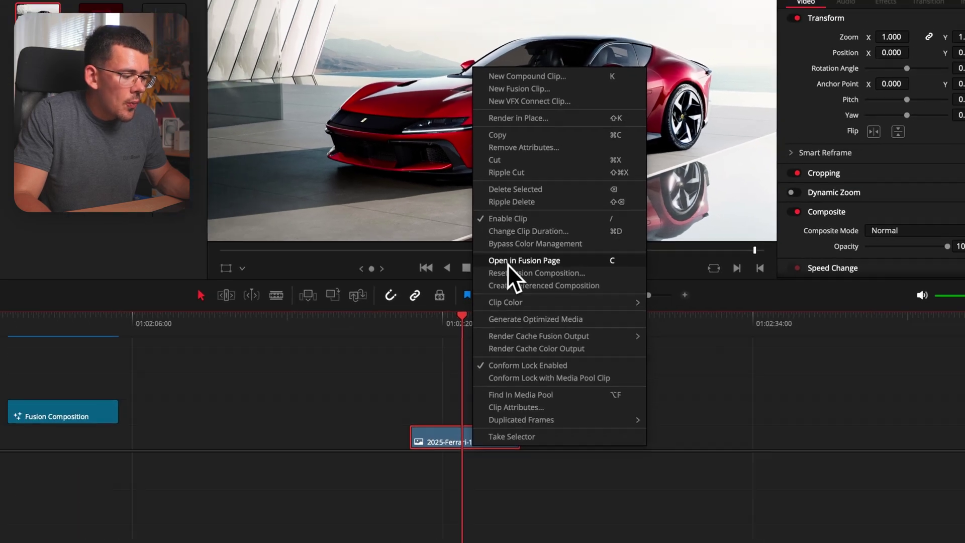
pyautogui.click(504, 262)
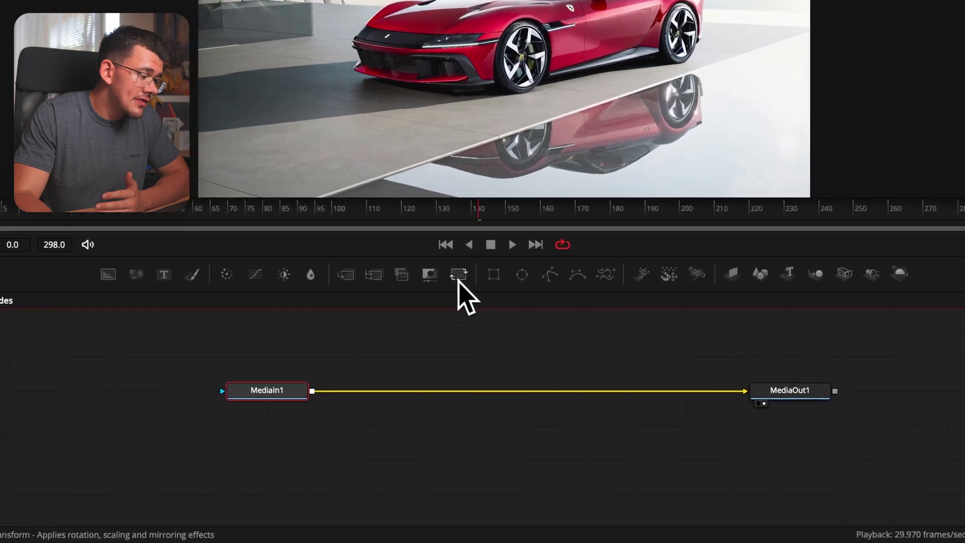
# Insert a Transform node between MediaIn1 and MediaOut1.
pyautogui.moveTo(344, 334); pyautogui.dragTo(340, 398)
pyautogui.moveTo(472, 360); pyautogui.dragTo(437, 388)
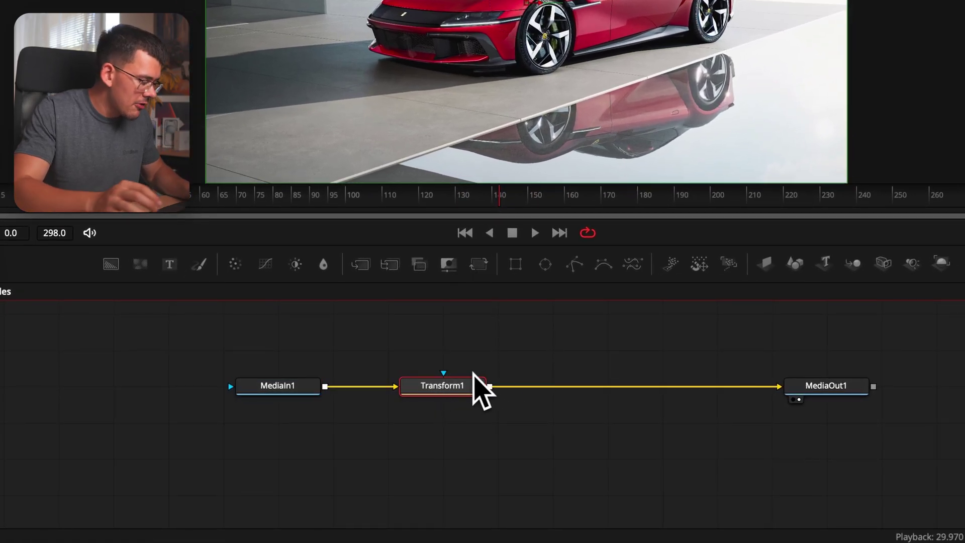
pyautogui.hotkey('shift', 'space')
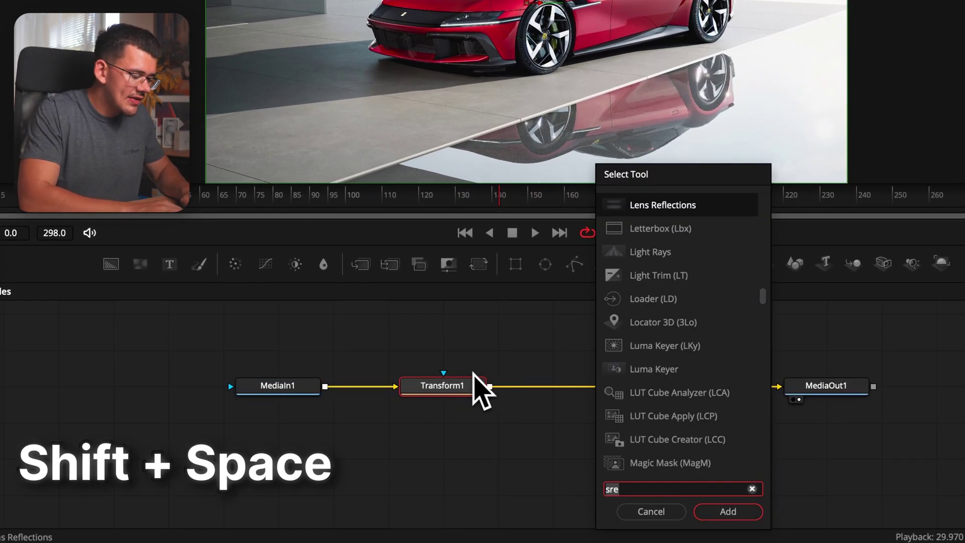
pyautogui.write('tran')
pyautogui.press('Escape')
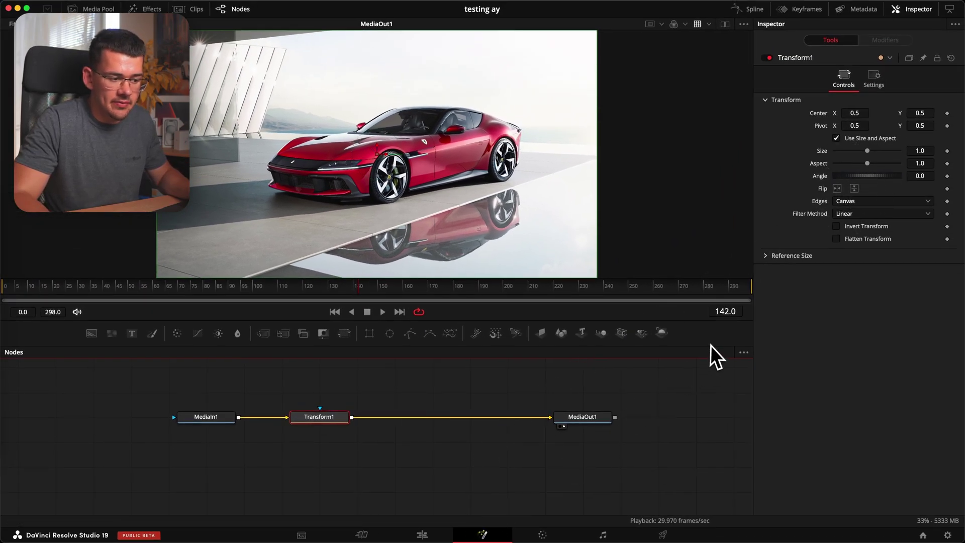
# Set Transform1's size to 0.33 and keyframe its Center on frame 0 with X at 0.214.
pyautogui.moveTo(863, 152); pyautogui.dragTo(846, 153)
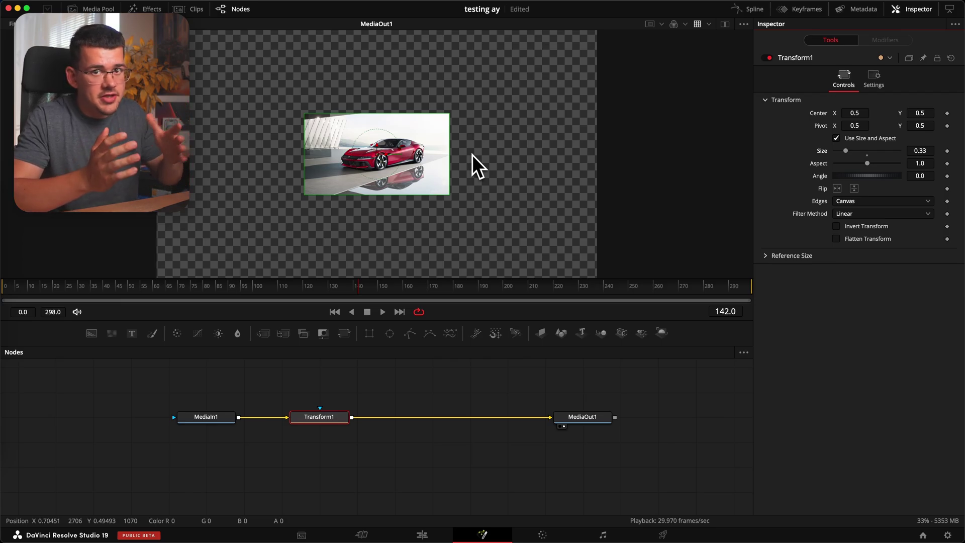
pyautogui.click(6, 285)
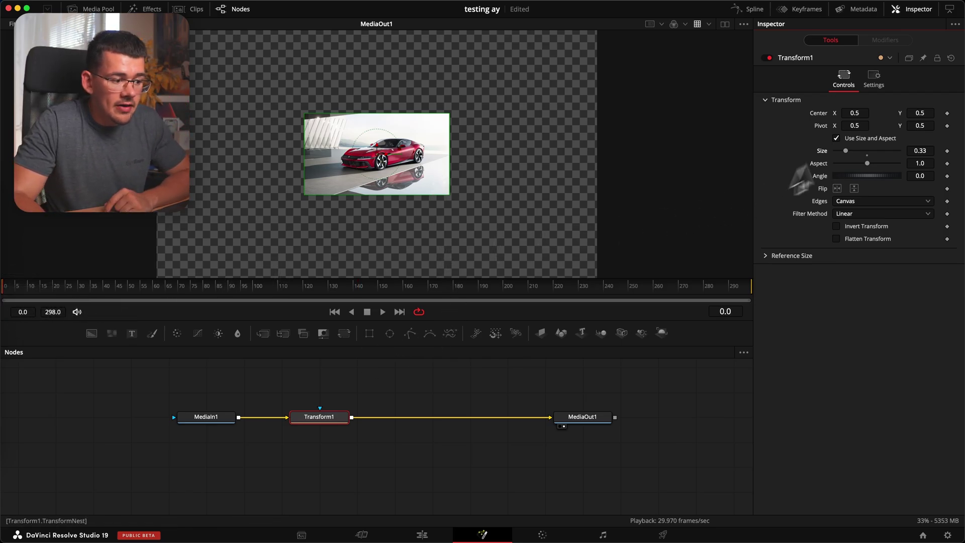
pyautogui.moveTo(864, 117); pyautogui.dragTo(424, 2)
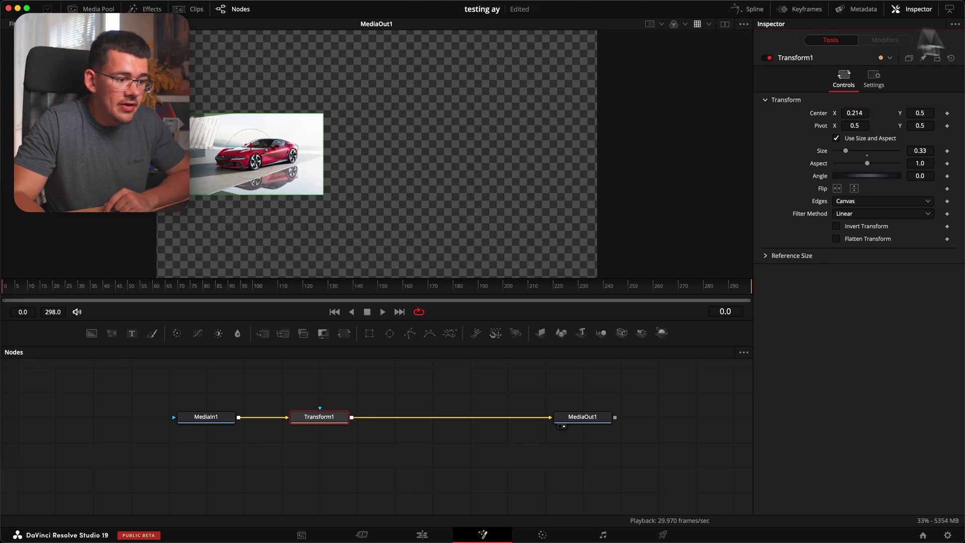
pyautogui.click(948, 113)
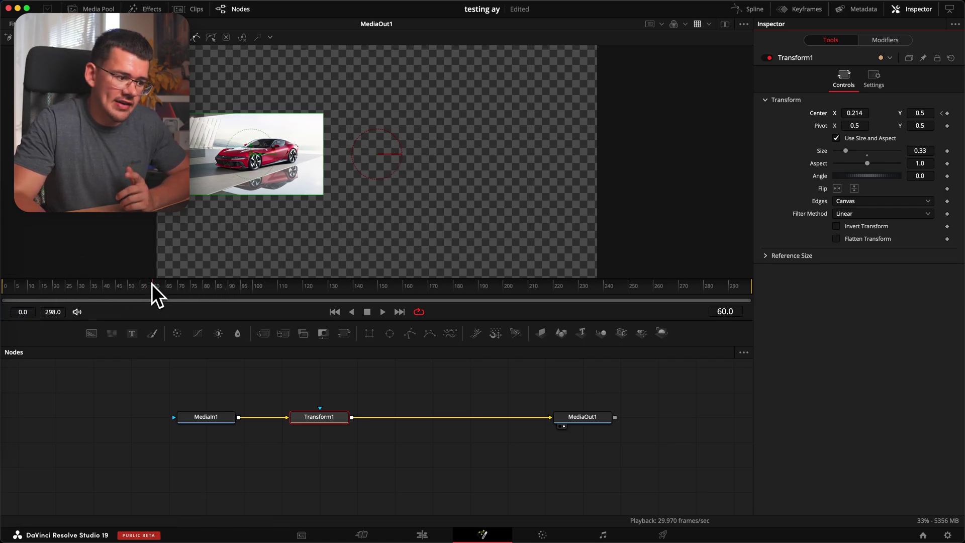
# Set Transform1's Center X to 0.779 on frame 60 and play the movement from frame 0.
pyautogui.moveTo(855, 114); pyautogui.dragTo(419, 2)
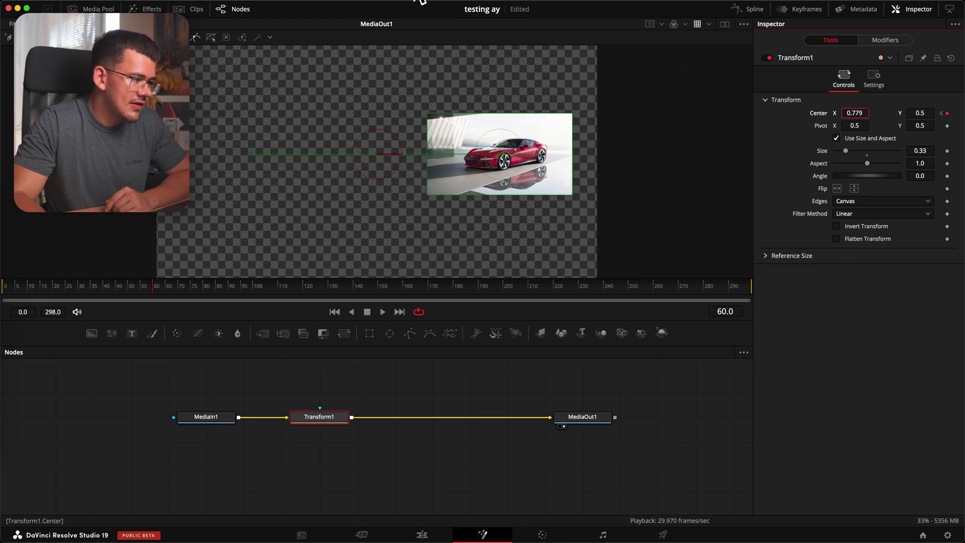
pyautogui.click(6, 285)
pyautogui.press('space')
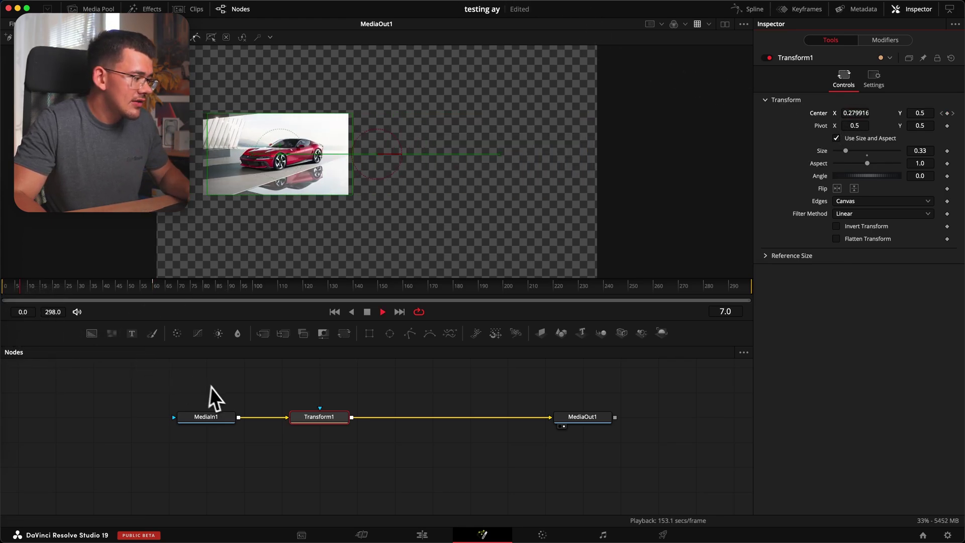
pyautogui.press('space')
pyautogui.click(6, 284)
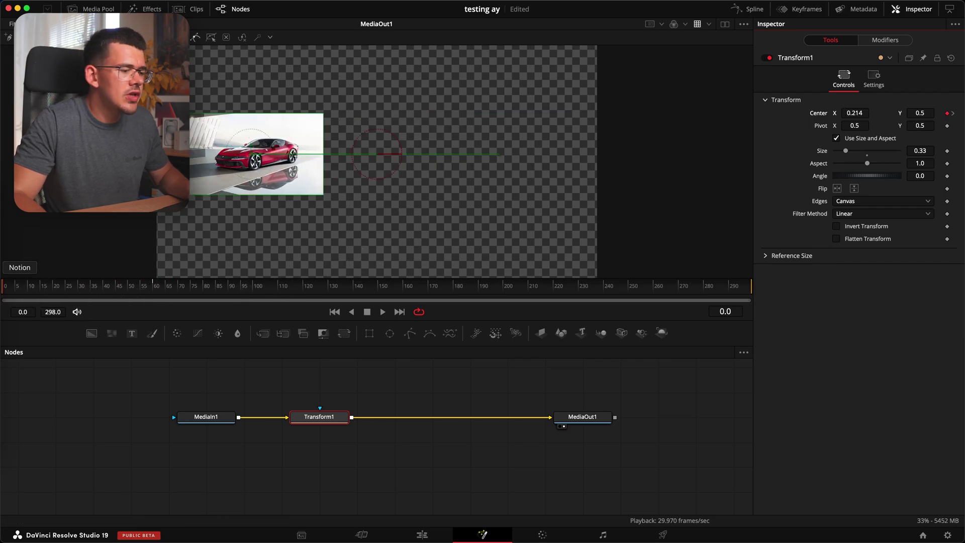
# Open the Spline editor and show the Displacement curve of Transform1's Center path.
pyautogui.click(754, 11)
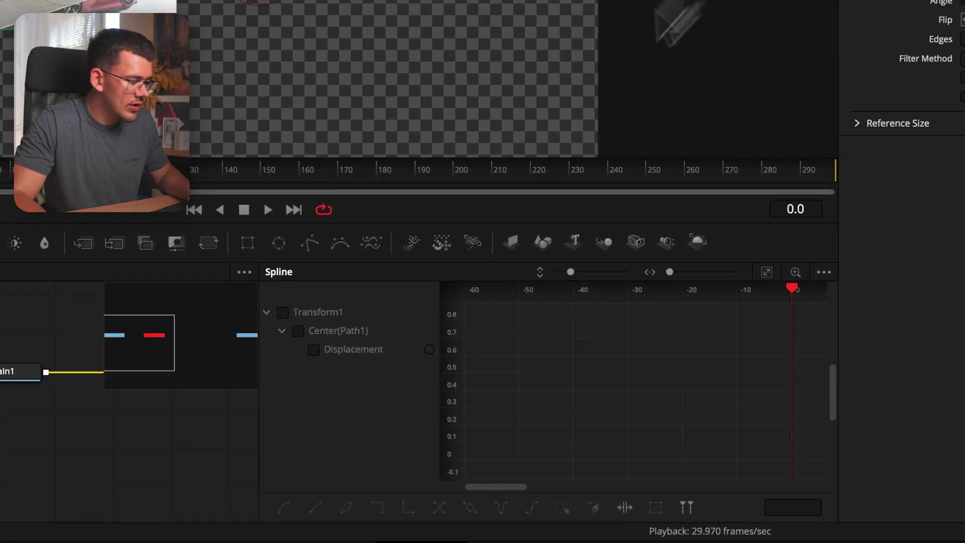
pyautogui.click(413, 402)
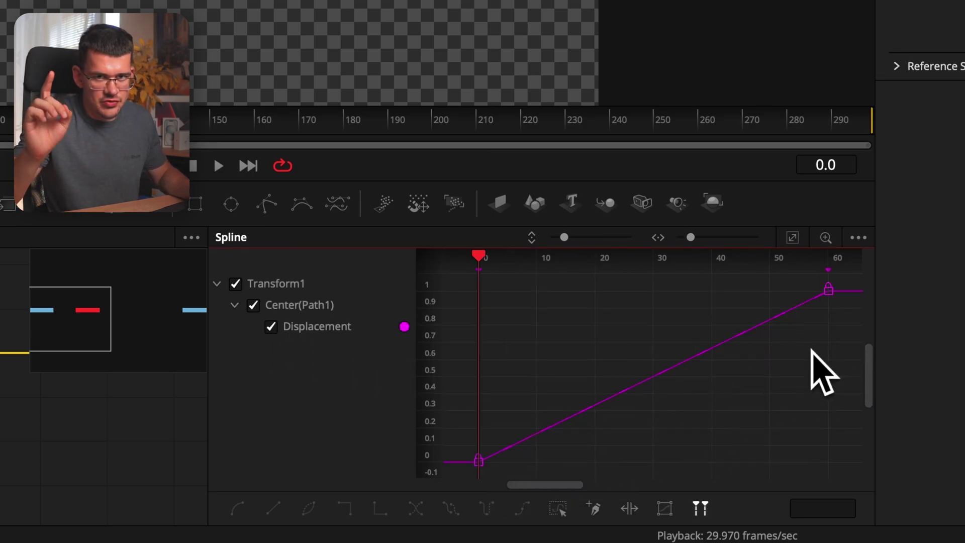
pyautogui.hscroll(1, 797, 369)
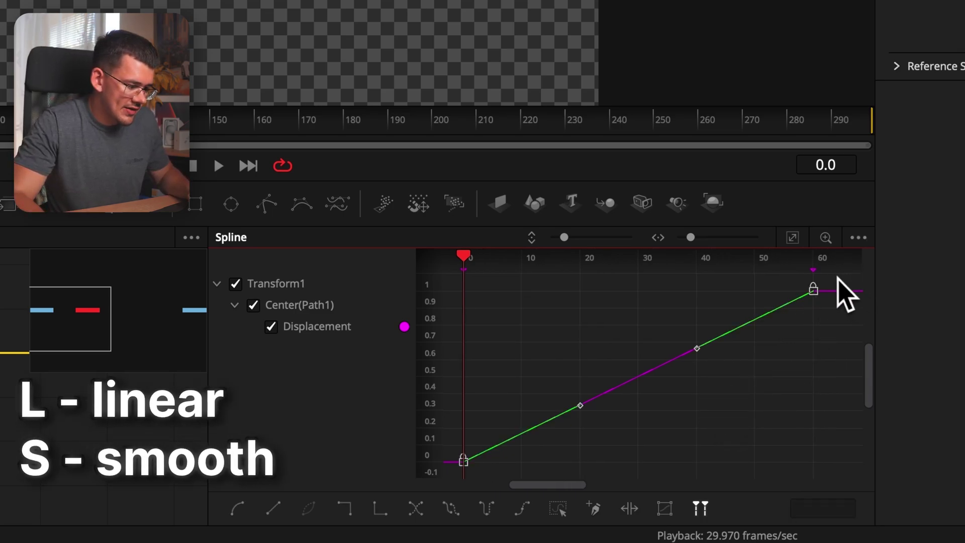
# Smooth both keyframes of the Displacement curve and play back the eased movement.
pyautogui.hotkey('ctrl', 'z')
pyautogui.hotkey('ctrl', 'shift', 'z')
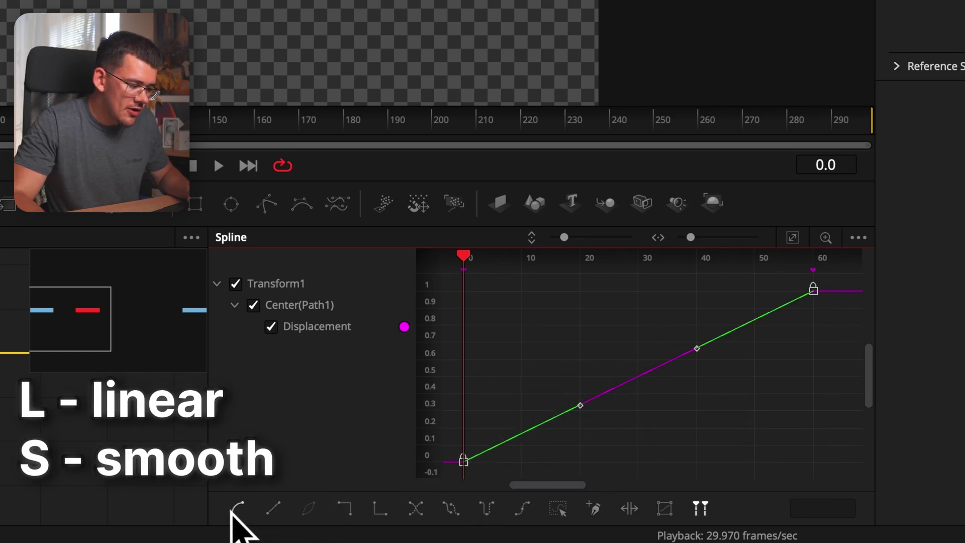
pyautogui.press('s')
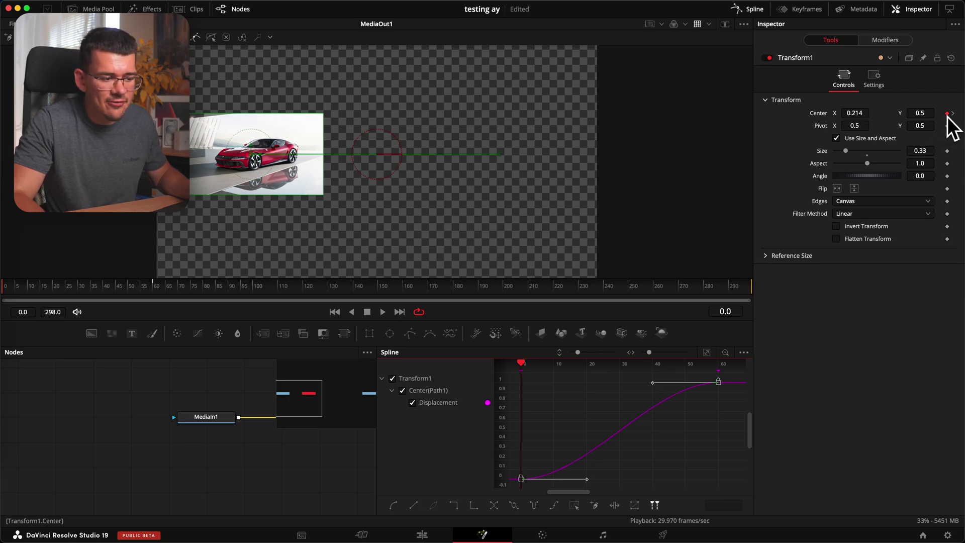
pyautogui.press('space')
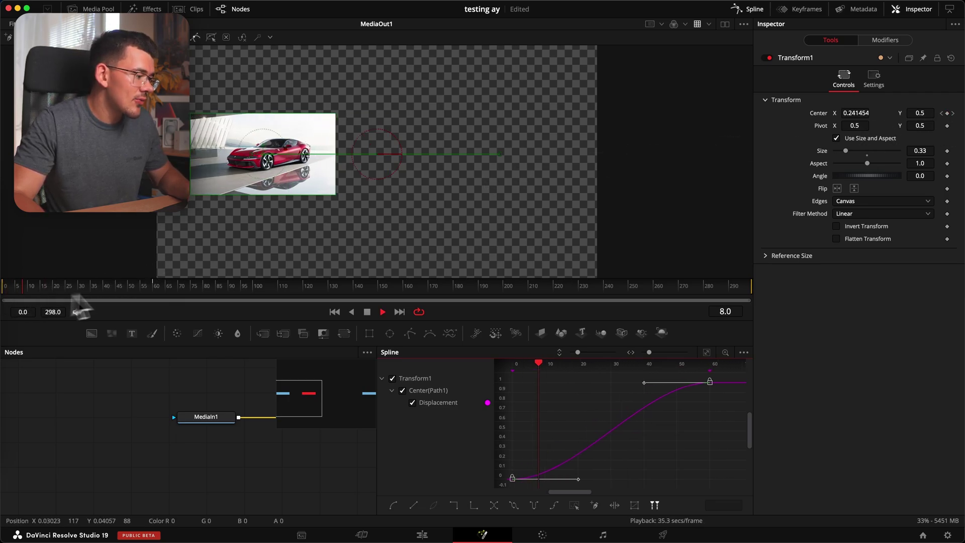
pyautogui.press('space')
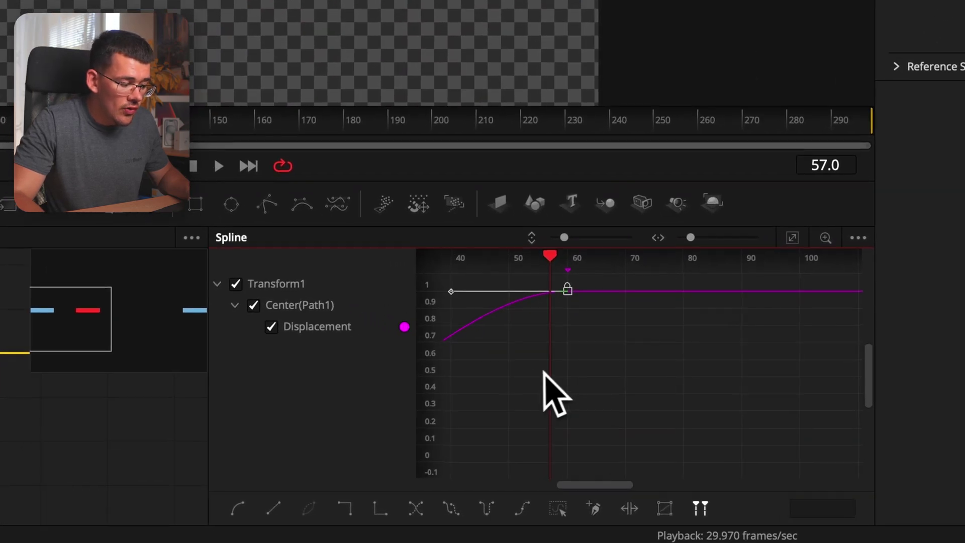
# Fit the Displacement curve in the Spline editor, show the ease controls and set Ease In to 80.7.
pyautogui.click(793, 238)
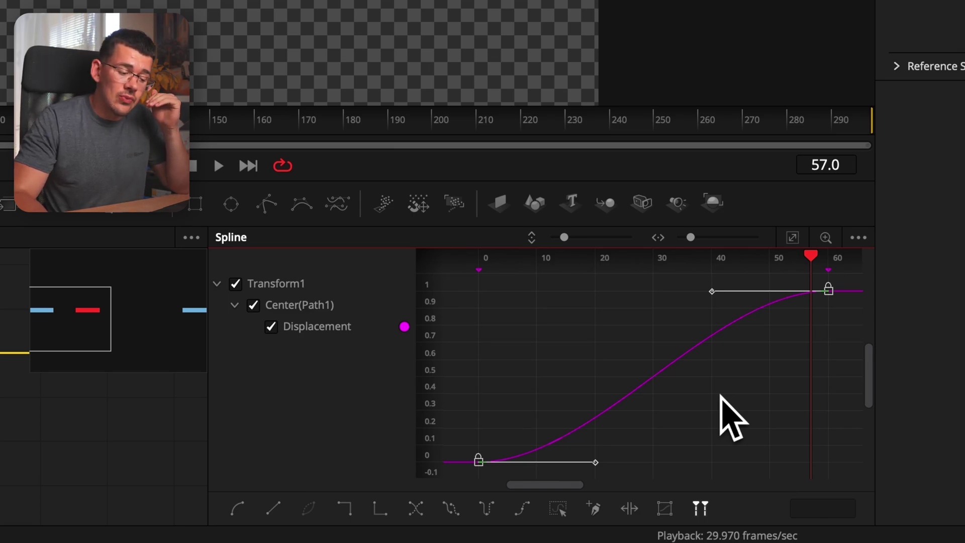
pyautogui.click(699, 352)
pyautogui.click(779, 334)
pyautogui.press('t')
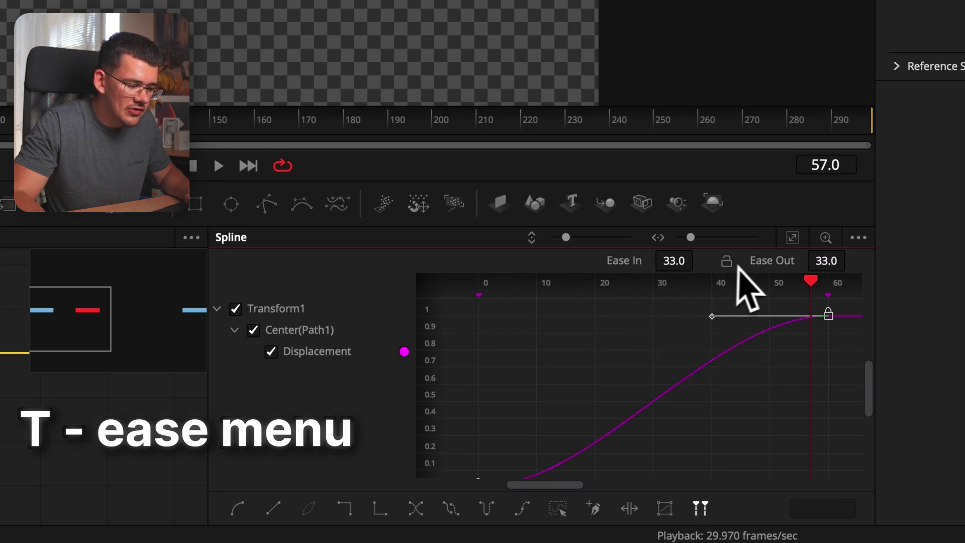
pyautogui.click(792, 239)
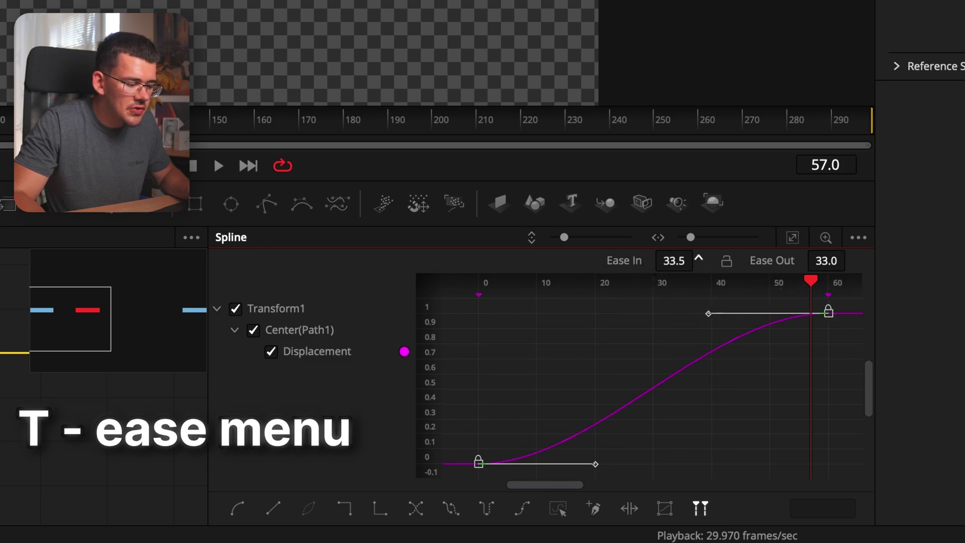
pyautogui.moveTo(674, 260); pyautogui.dragTo(699, 258)
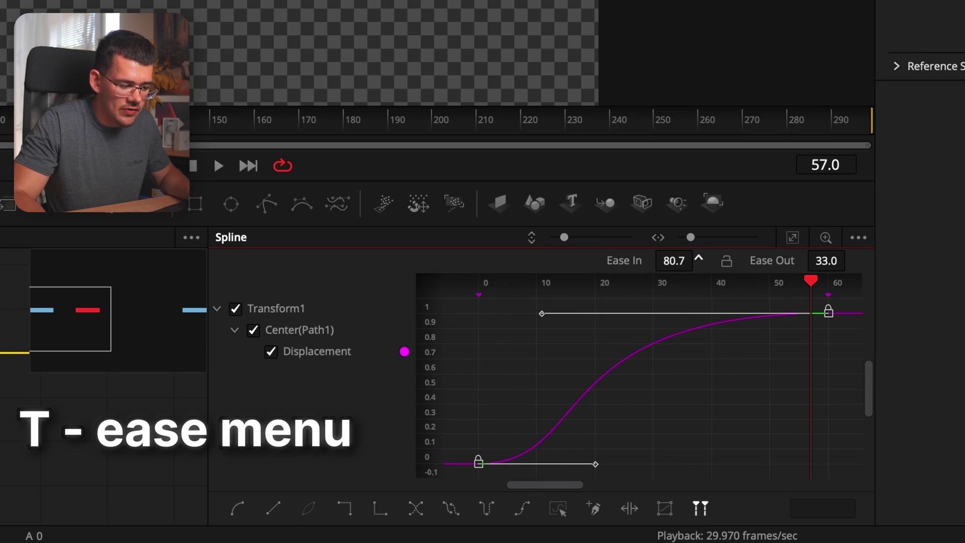
# Set the Displacement curve's Ease Out to 80.7 and preview the eased movement from frame 0.
pyautogui.moveTo(830, 260); pyautogui.dragTo(851, 258)
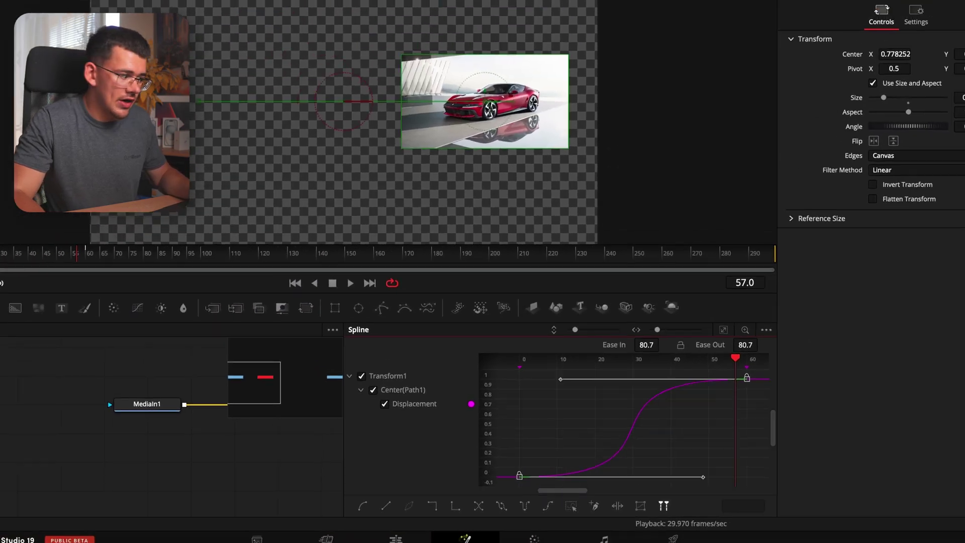
pyautogui.moveTo(148, 285); pyautogui.dragTo(3, 301)
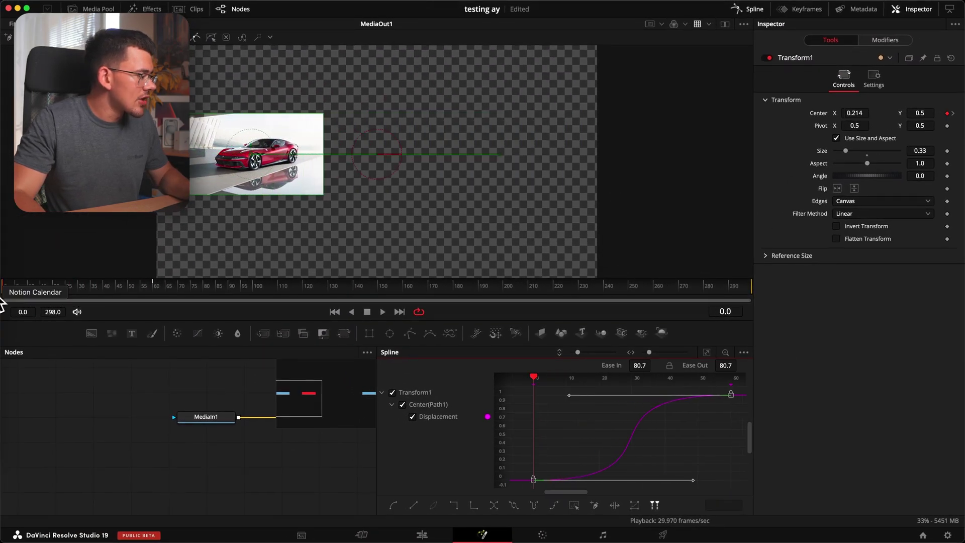
pyautogui.press('space')
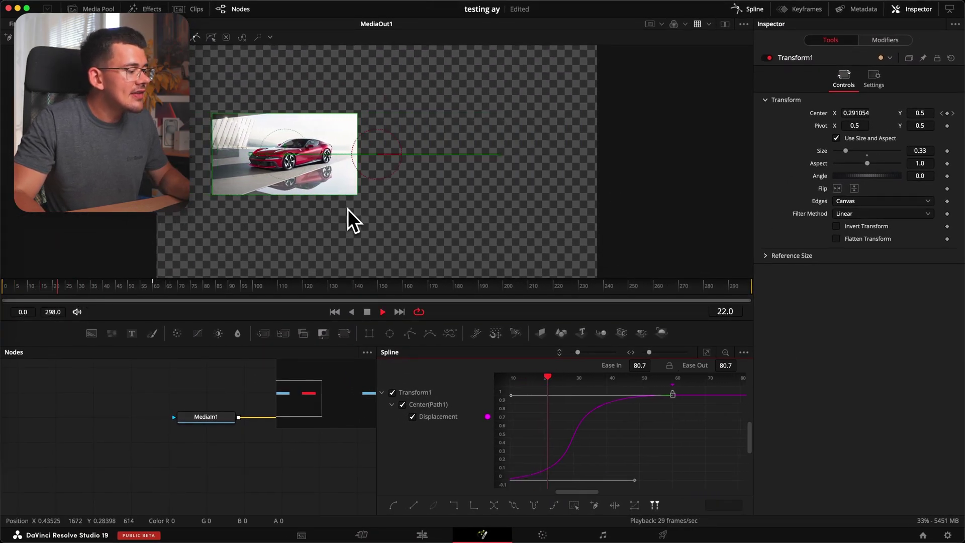
pyautogui.moveTo(96, 277); pyautogui.dragTo(54, 296)
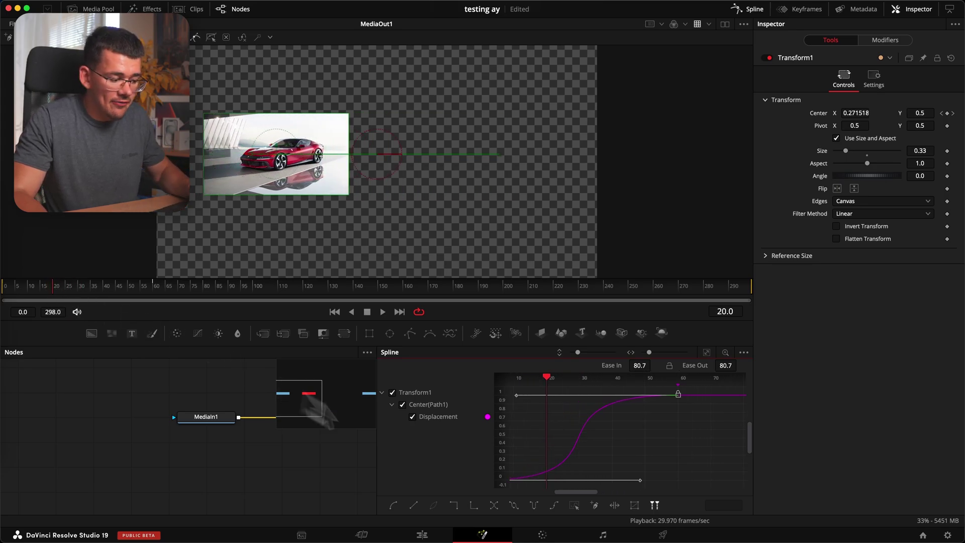
pyautogui.moveTo(103, 295); pyautogui.dragTo(10, 297)
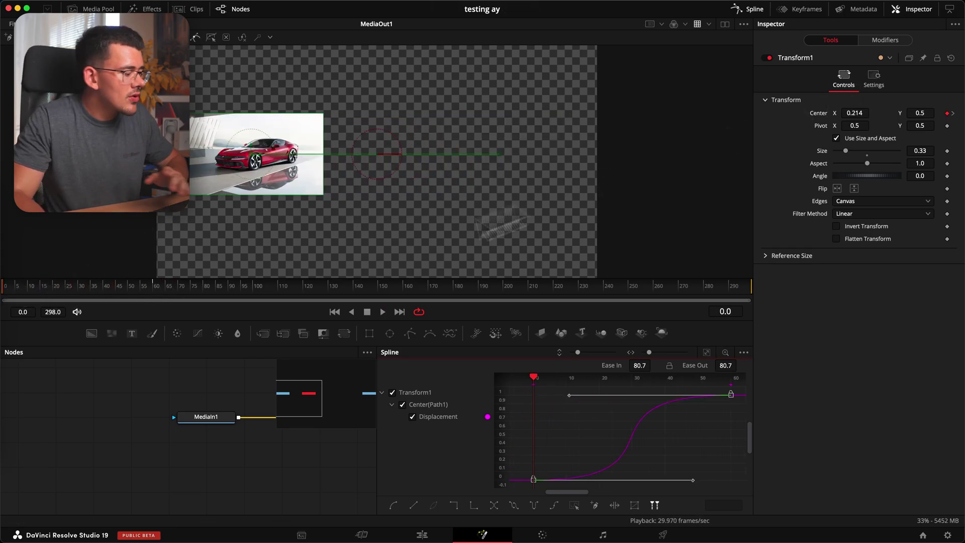
# Enable Motion Blur in the settings of Transform1.
pyautogui.moveTo(293, 446); pyautogui.dragTo(164, 442)
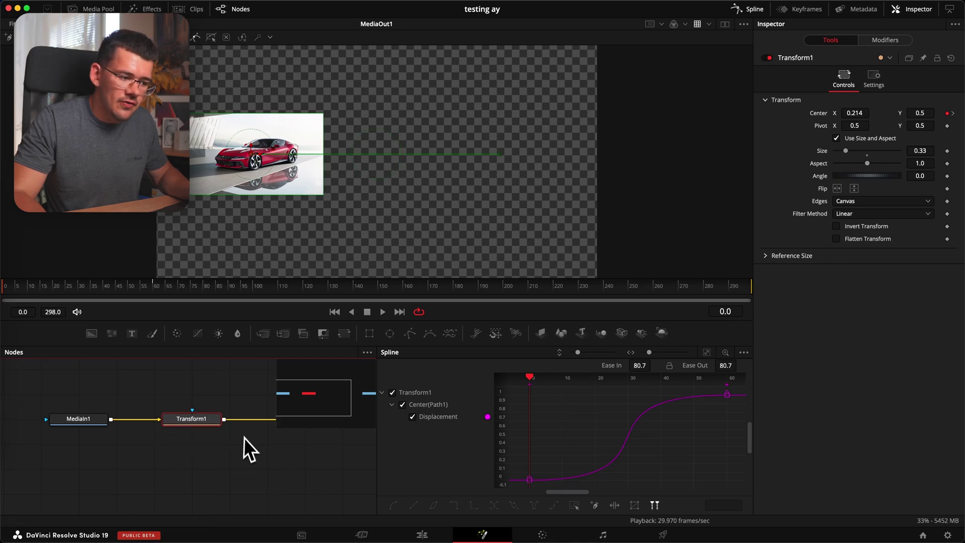
pyautogui.click(878, 85)
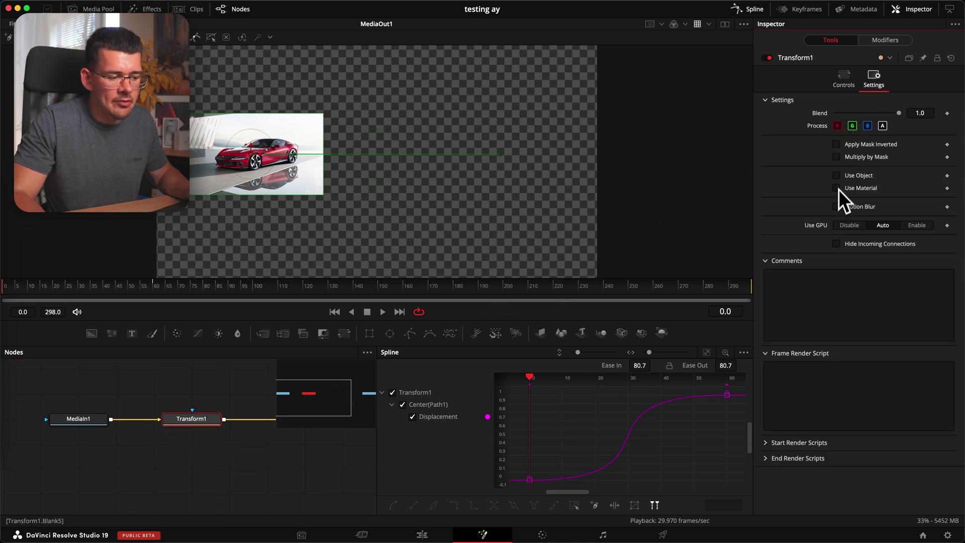
pyautogui.click(836, 207)
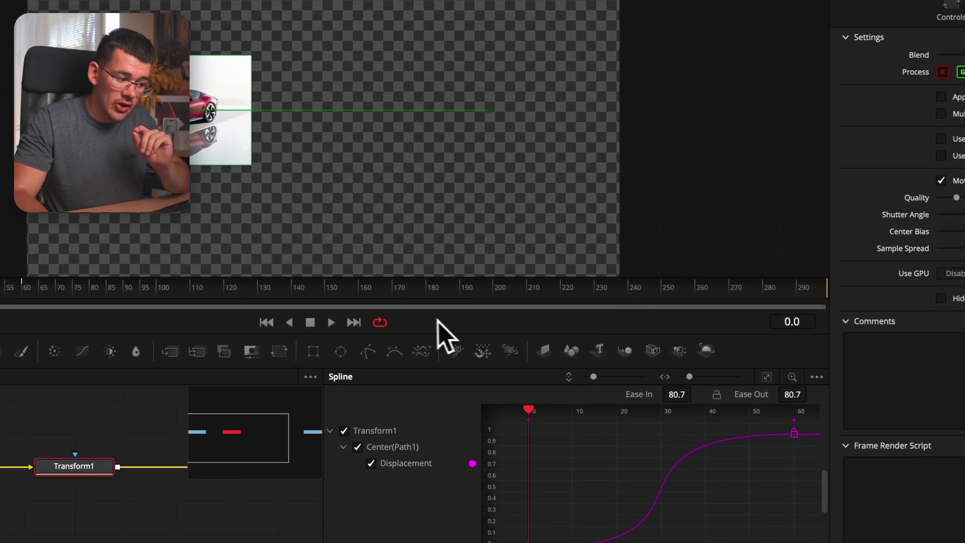
# Turn off Motion Blur in the Fusion playback options and check the setting.
pyautogui.rightClick(474, 325)
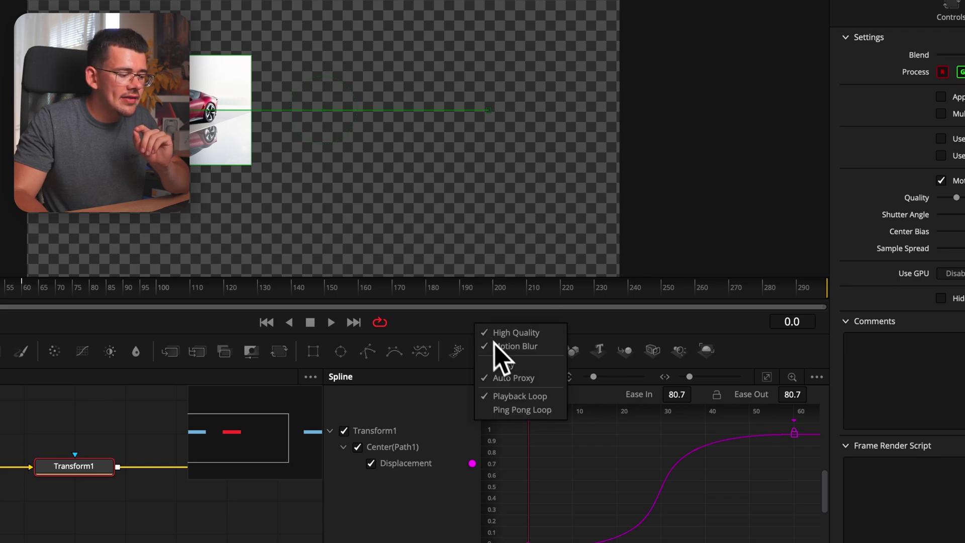
pyautogui.click(521, 348)
pyautogui.rightClick(528, 318)
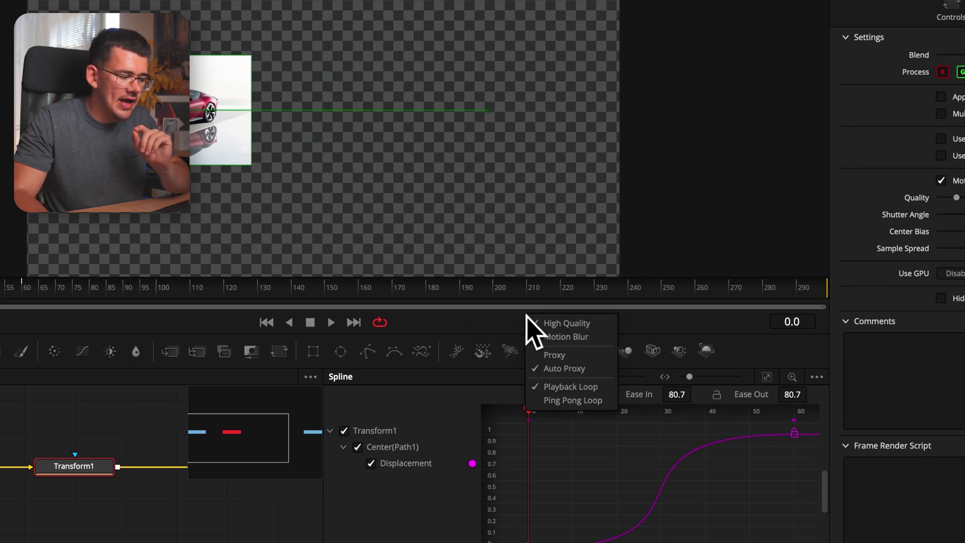
# Switch to the Edit page, play the animated Ferrari clip and return to its start.
pyautogui.press('space')
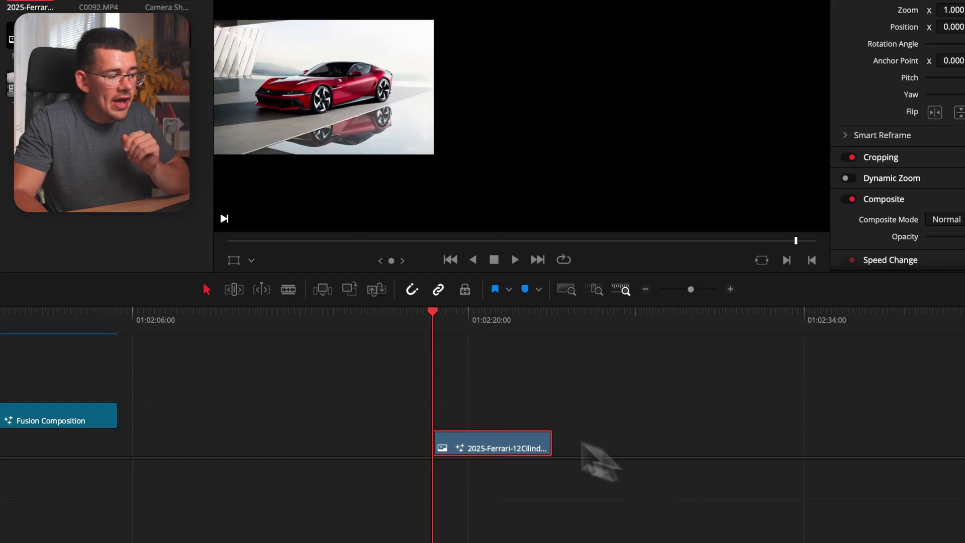
pyautogui.press('space')
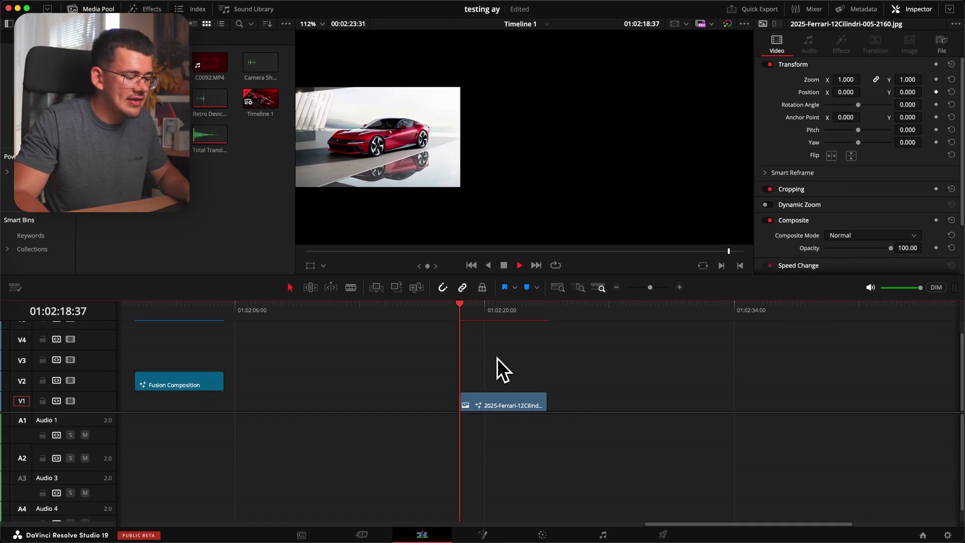
pyautogui.press('space')
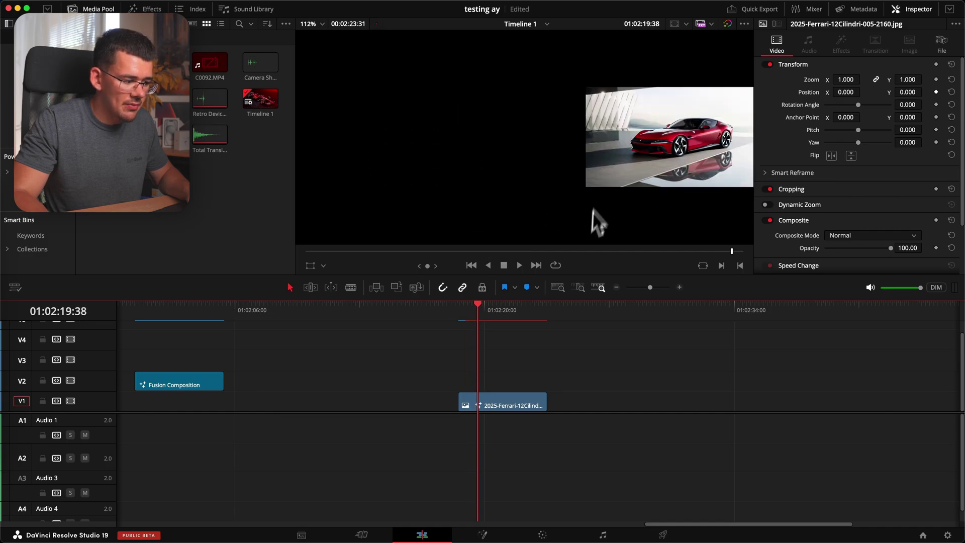
pyautogui.press('Up')
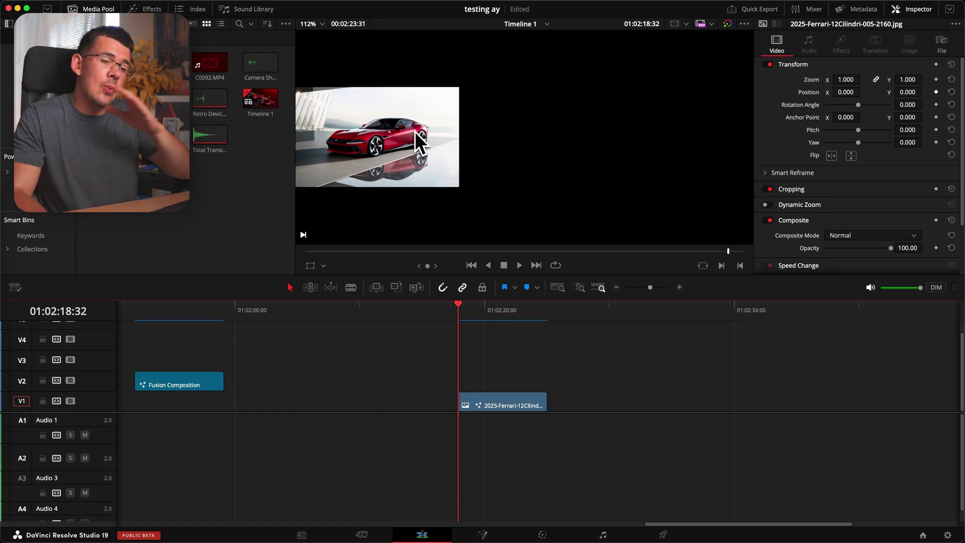
# Check which Render Cache mode is active in the playback options, leaving it unchanged.
pyautogui.click(231, 1)
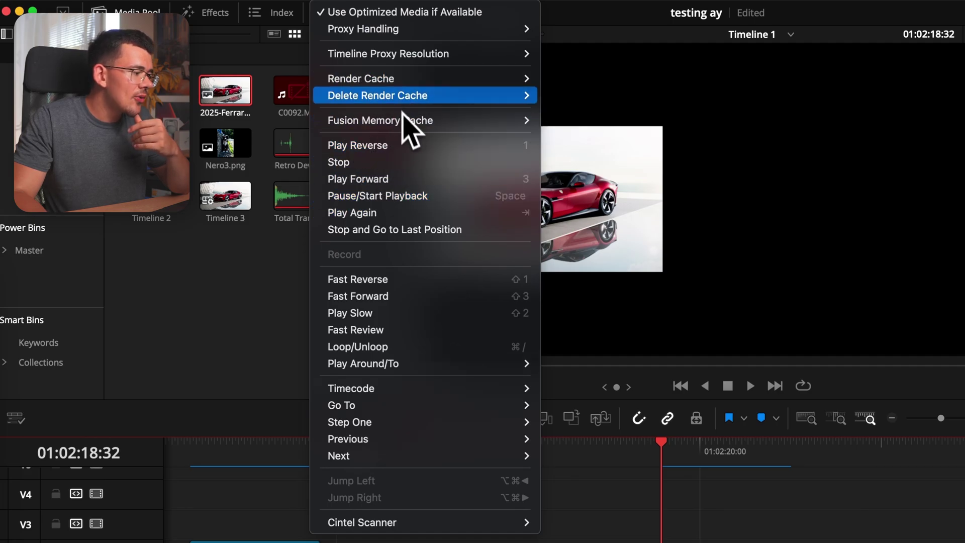
pyautogui.moveTo(375, 86)
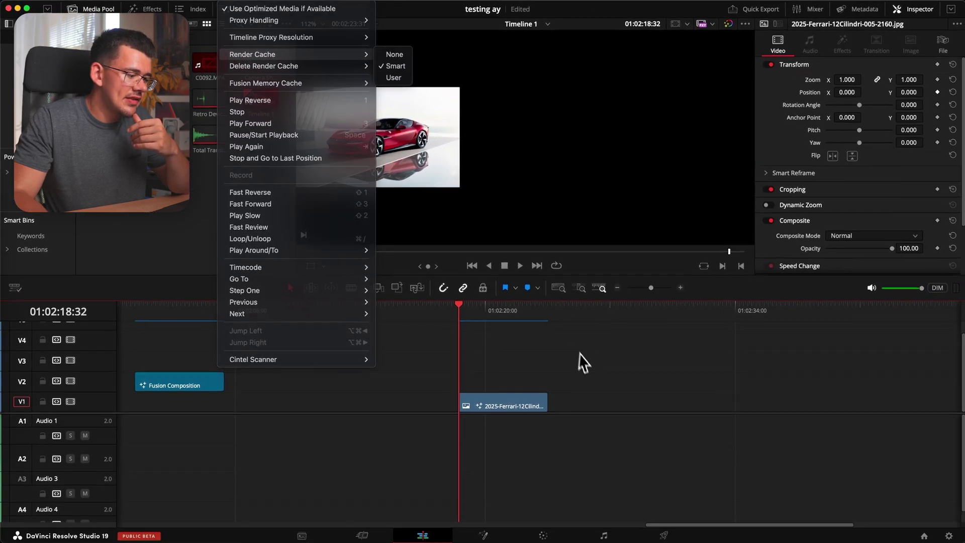
pyautogui.click(583, 362)
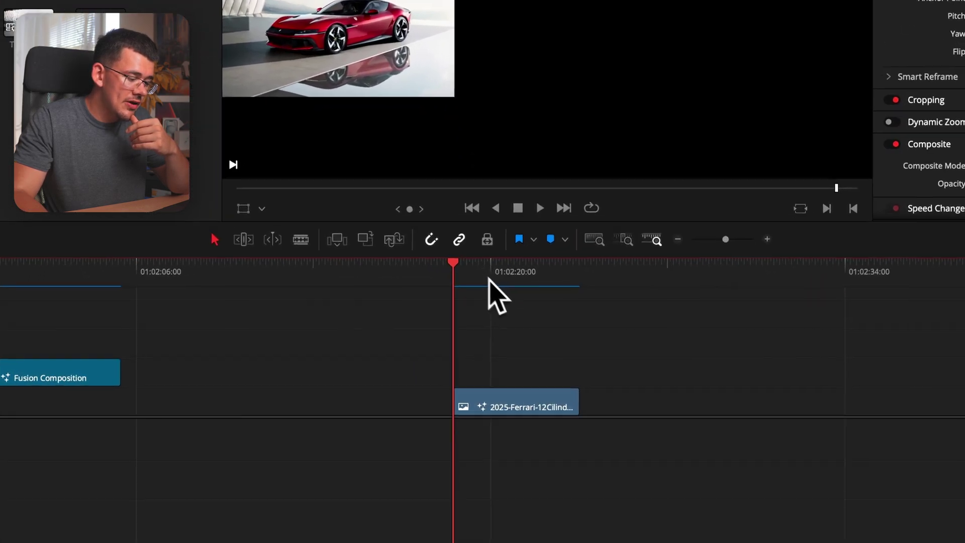
# Move the Ferrari clip about 5 seconds later on V1 and replay it from its start.
pyautogui.moveTo(497, 400); pyautogui.dragTo(619, 424)
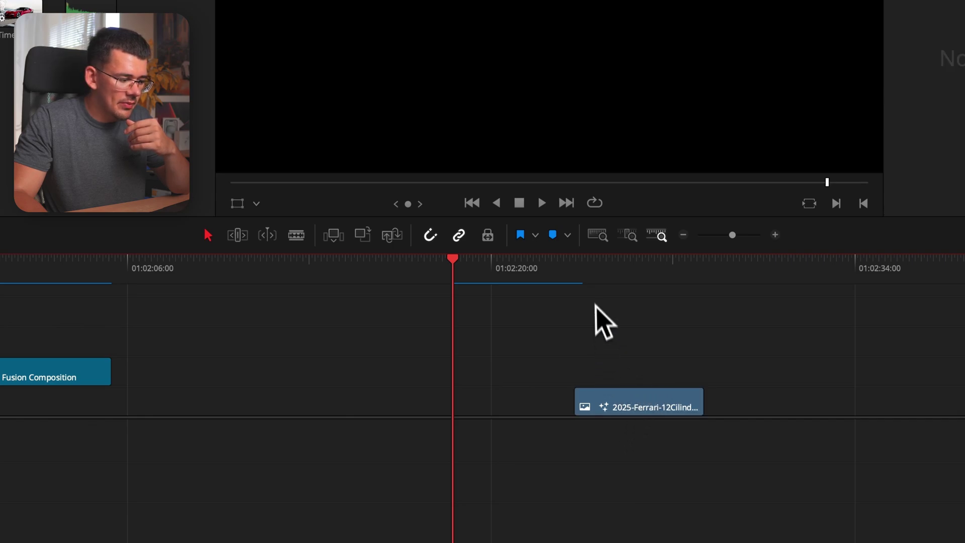
pyautogui.press('Down')
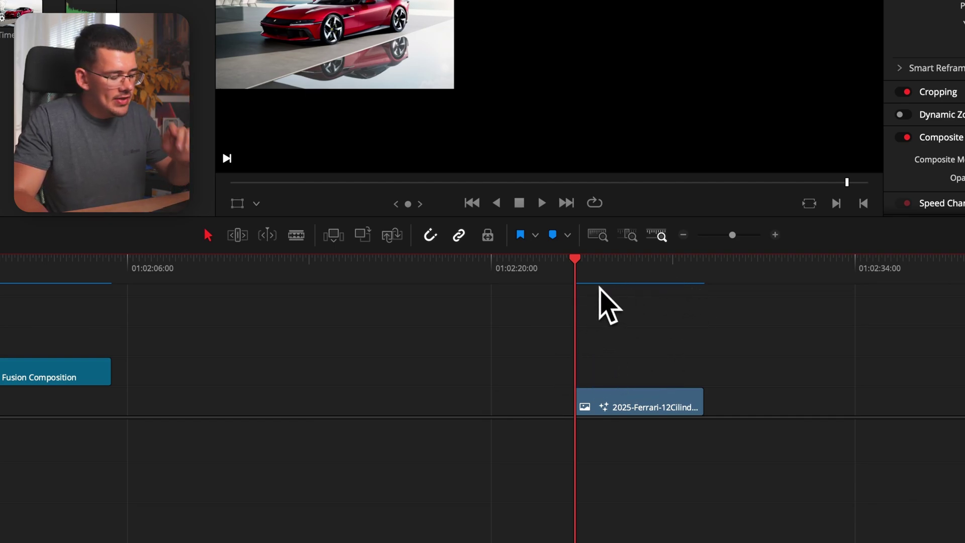
pyautogui.press('space')
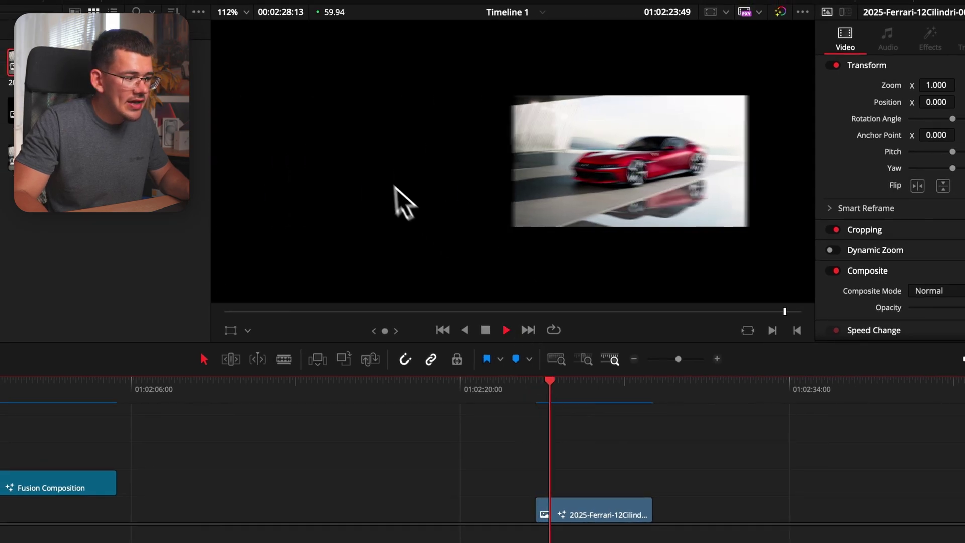
pyautogui.click(537, 389)
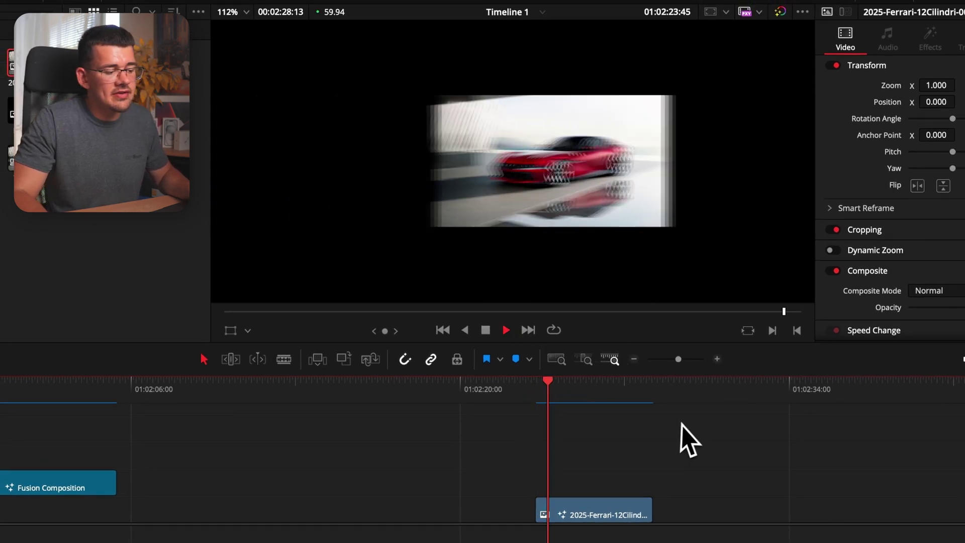
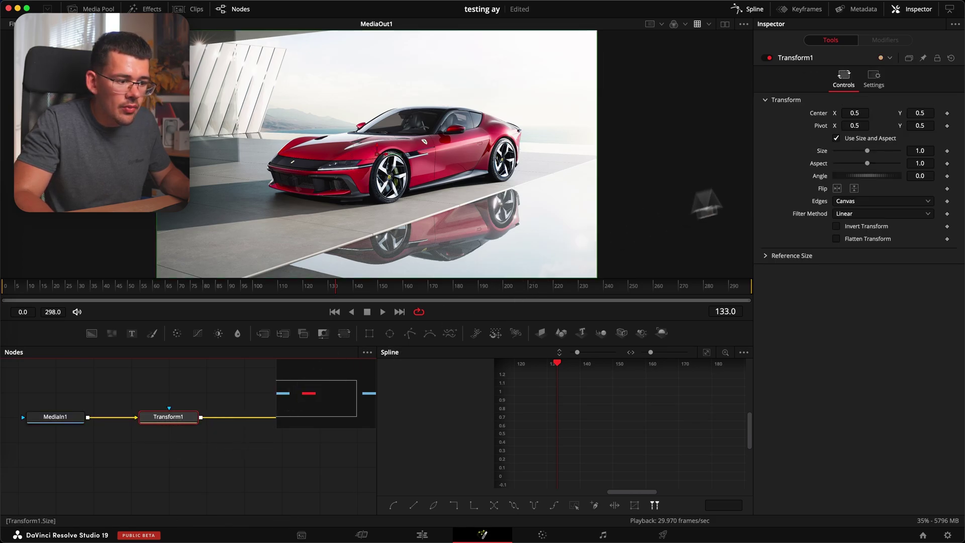
# Set Transform1's Size to 0.48 and keyframe its Center Y from -0.411 on frame 0 to 0.495 on frame 60.
pyautogui.moveTo(866, 150); pyautogui.dragTo(849, 155)
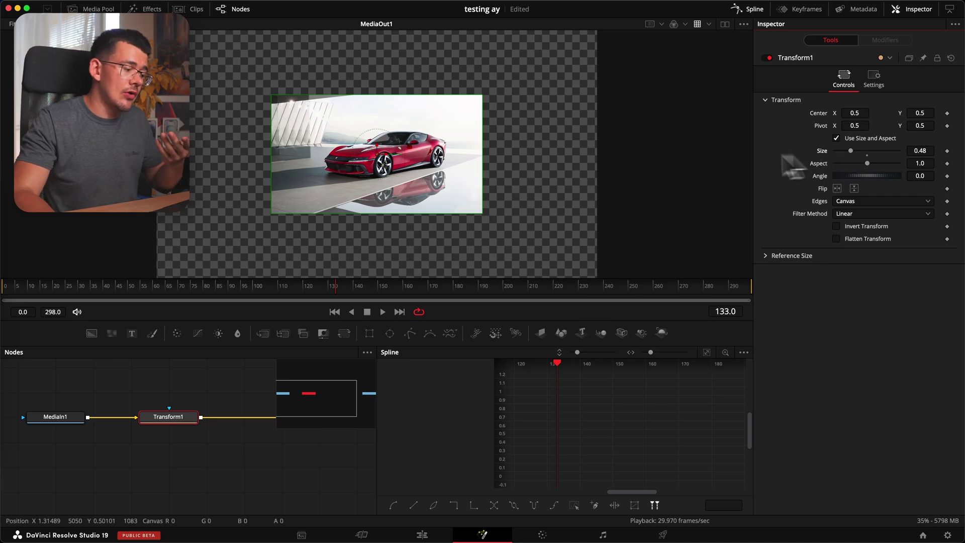
pyautogui.click(3, 286)
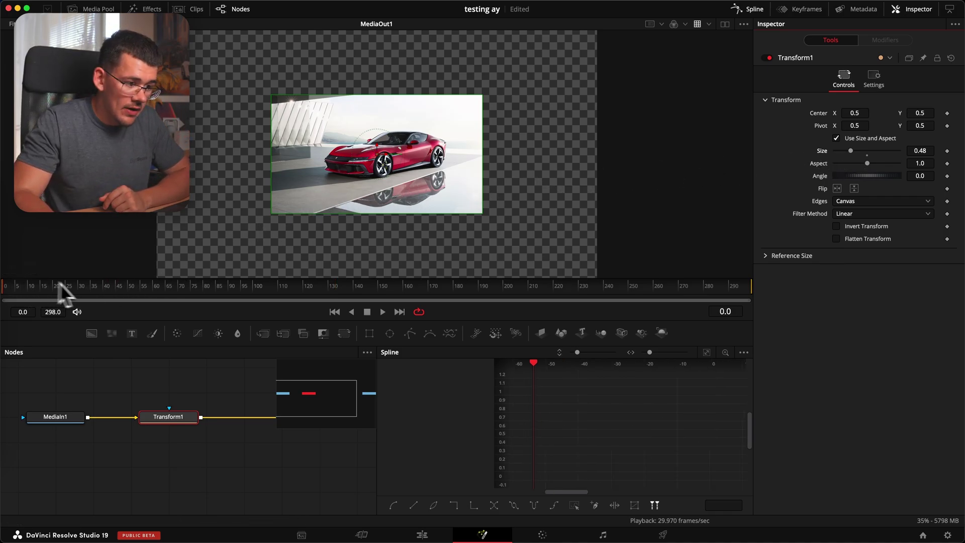
pyautogui.moveTo(904, 116); pyautogui.dragTo(421, 2)
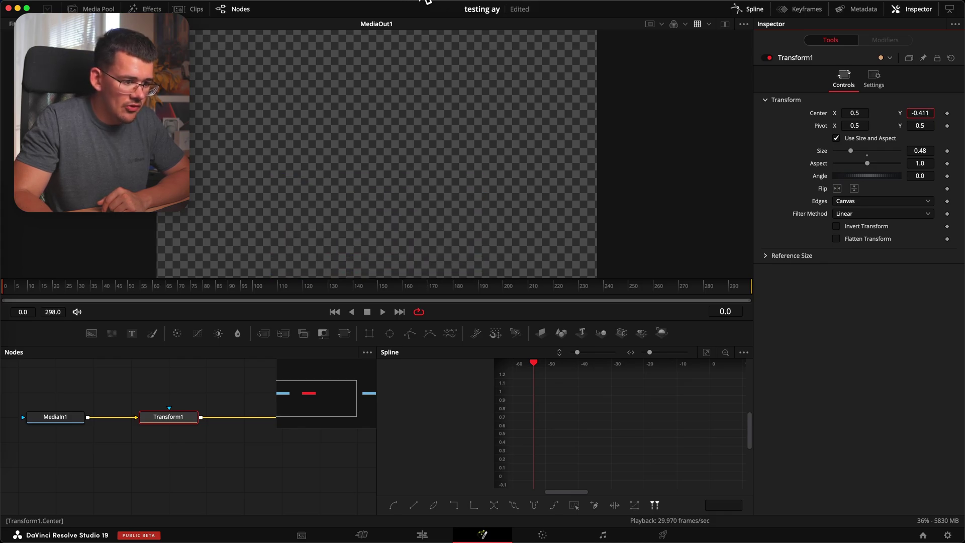
pyautogui.click(947, 113)
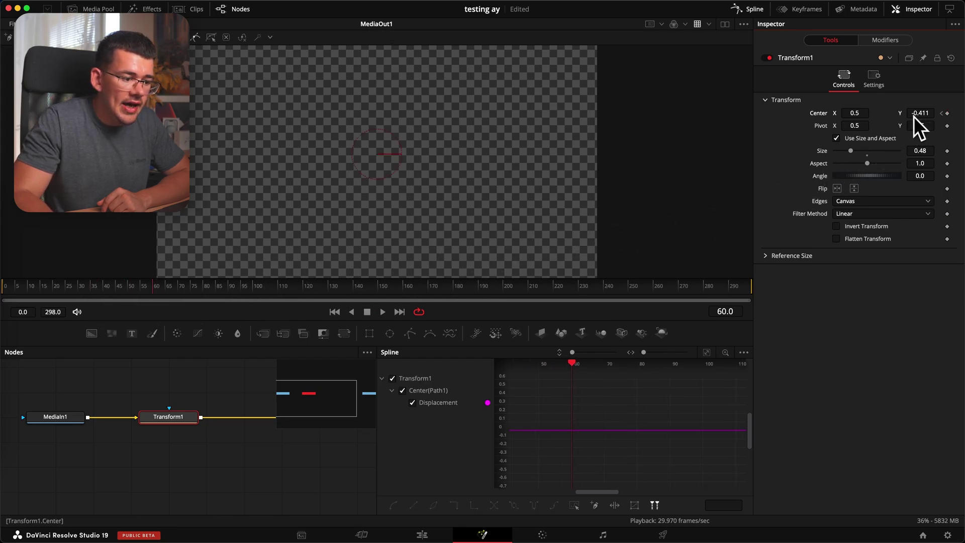
pyautogui.moveTo(922, 117); pyautogui.dragTo(425, 1)
# Smooth the Displacement curve, raise the first keyframe's handle vertically to about 0.9 and stretch the last keyframe's handle back to about frame 10.
pyautogui.click(657, 460)
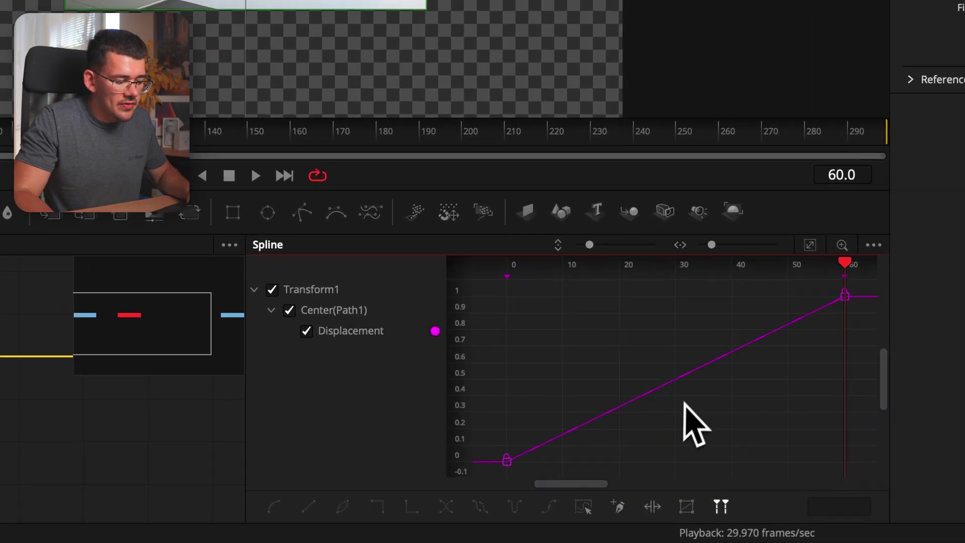
pyautogui.hotkey('shift', 's')
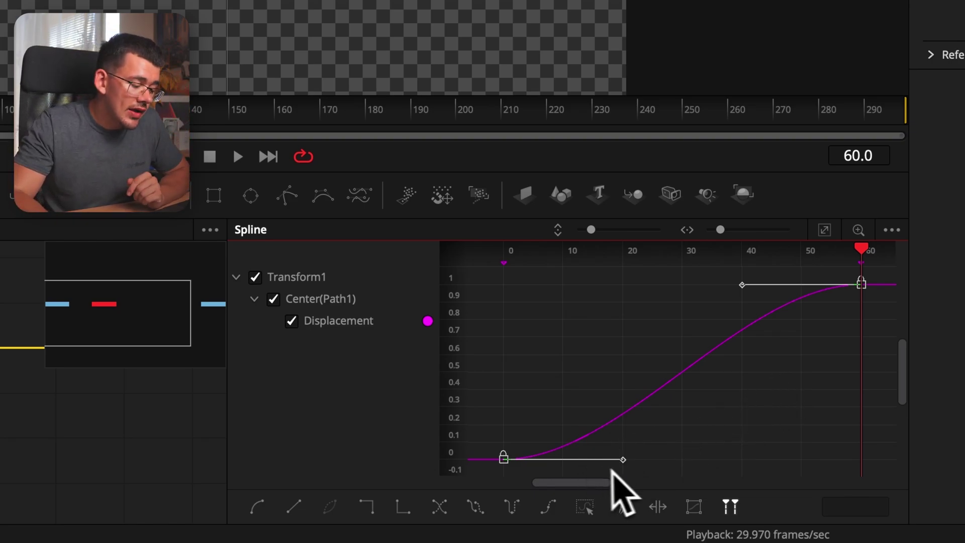
pyautogui.moveTo(625, 465); pyautogui.dragTo(750, 308)
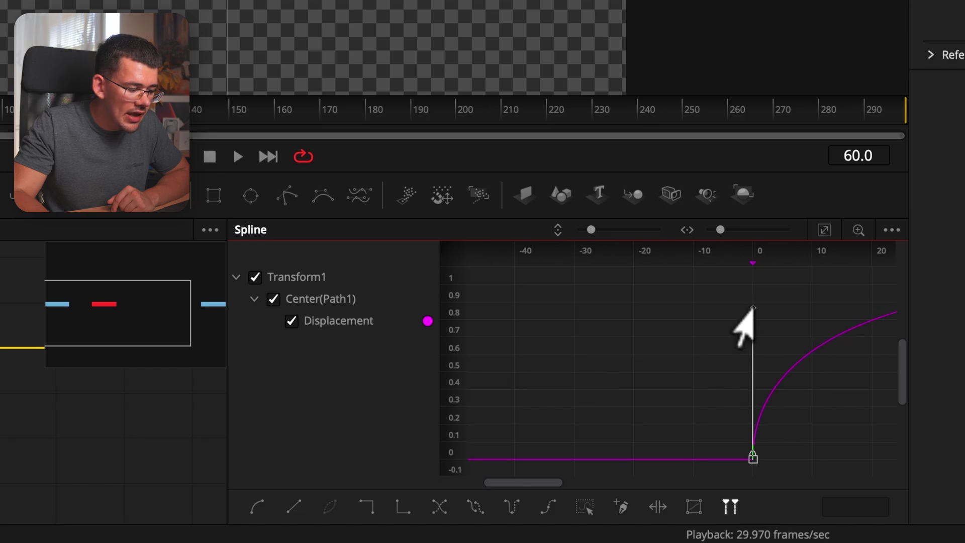
pyautogui.moveTo(546, 483); pyautogui.dragTo(618, 484)
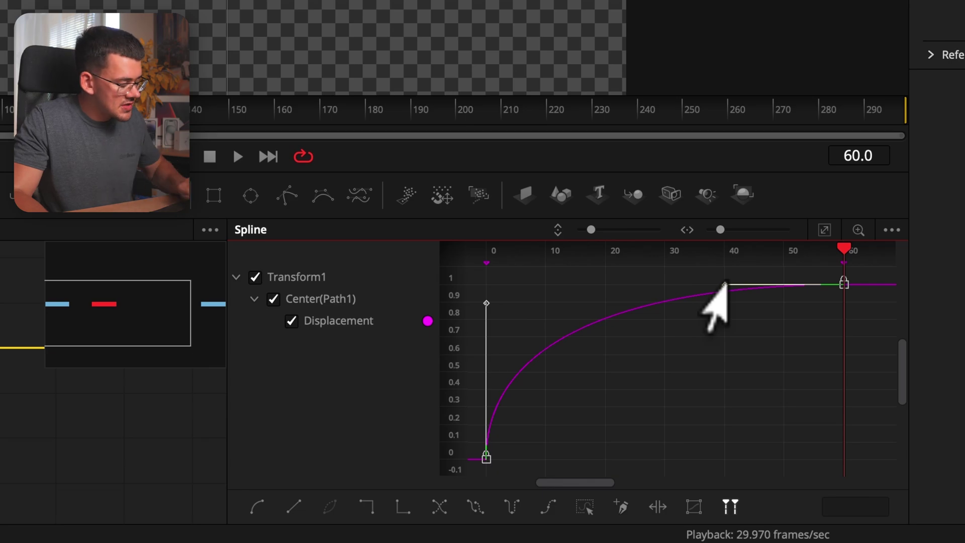
pyautogui.moveTo(713, 292); pyautogui.dragTo(540, 313)
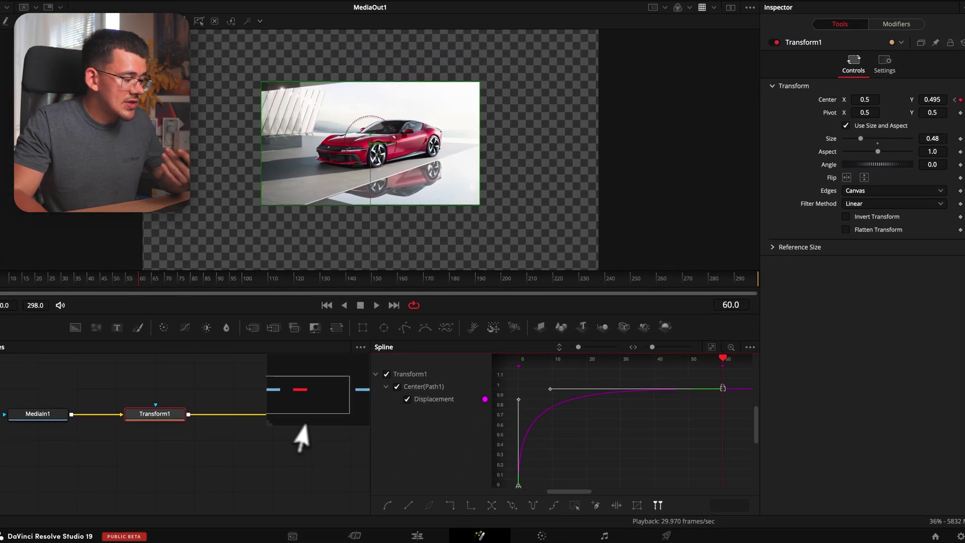
# Enable Motion Blur for Transform1 and play the second Ferrari clip on the Edit page.
pyautogui.click(874, 80)
pyautogui.click(837, 207)
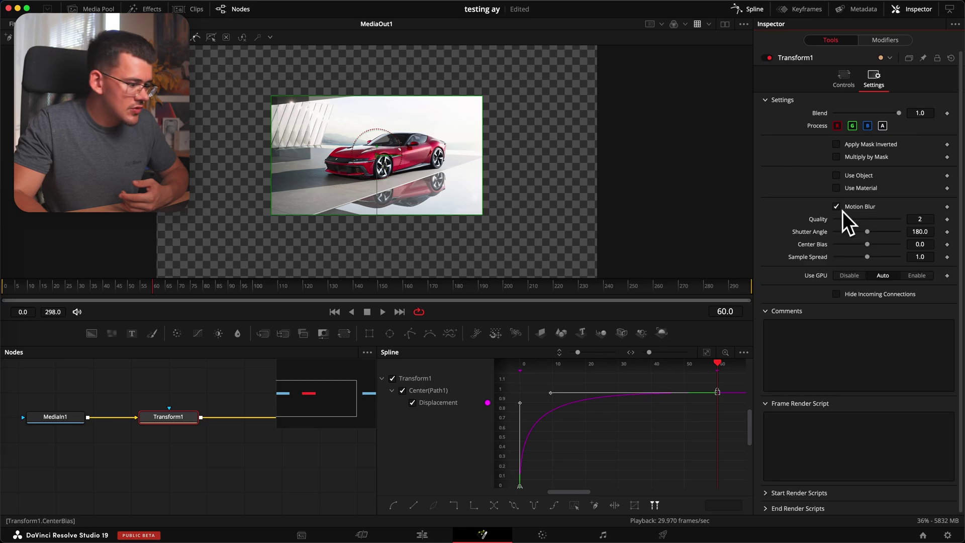
pyautogui.click(408, 537)
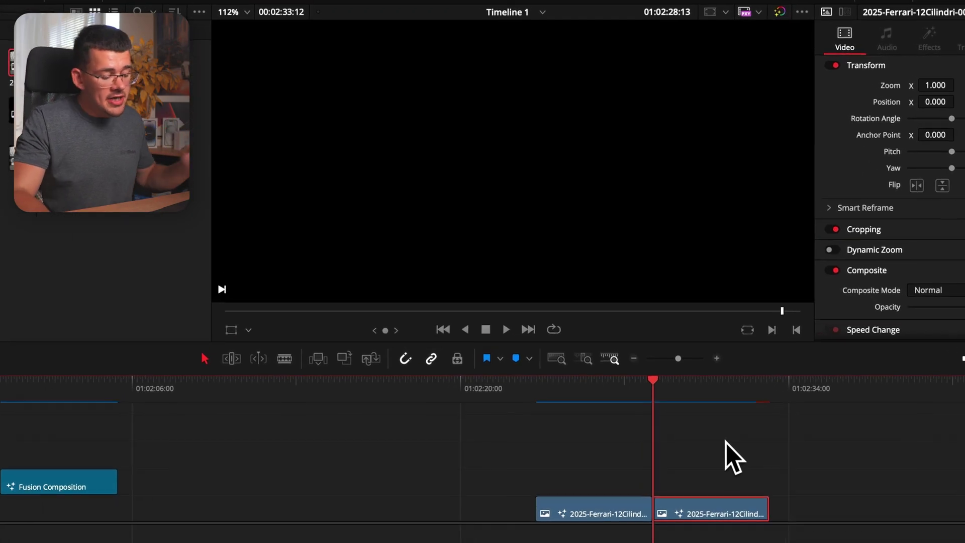
pyautogui.press('space')
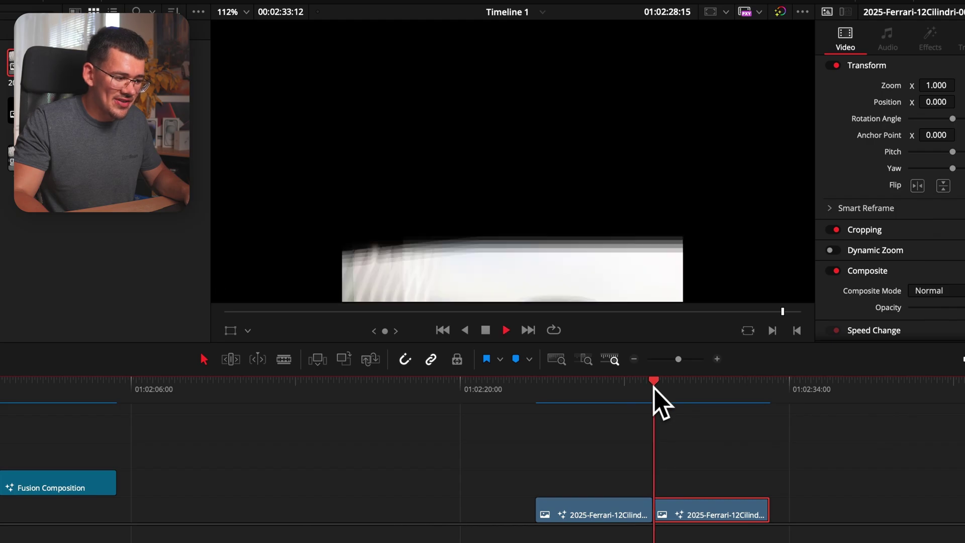
pyautogui.press('space')
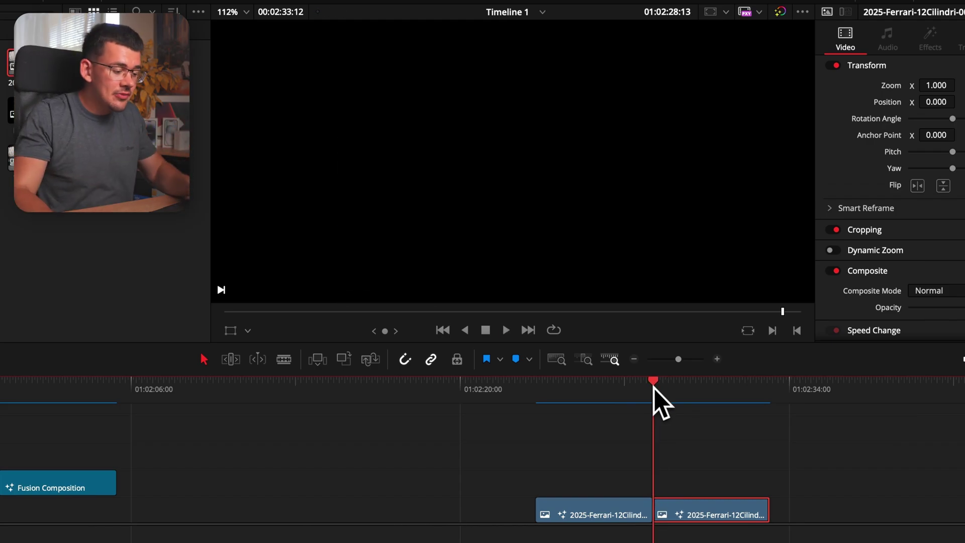
# Play the second Ferrari clip, then return to its Fusion composition and add a Transform node after Transform1 with the playhead at frame 220.
pyautogui.press('space')
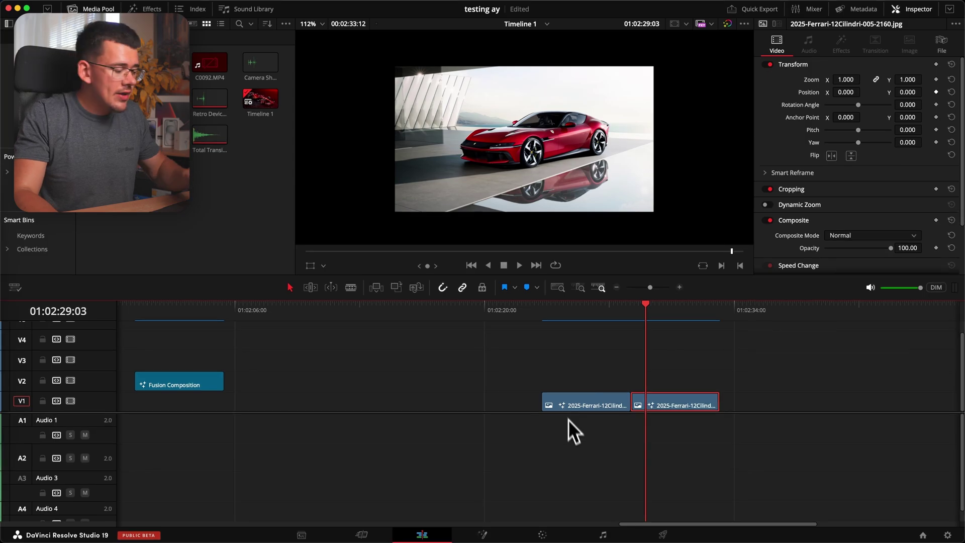
pyautogui.click(483, 535)
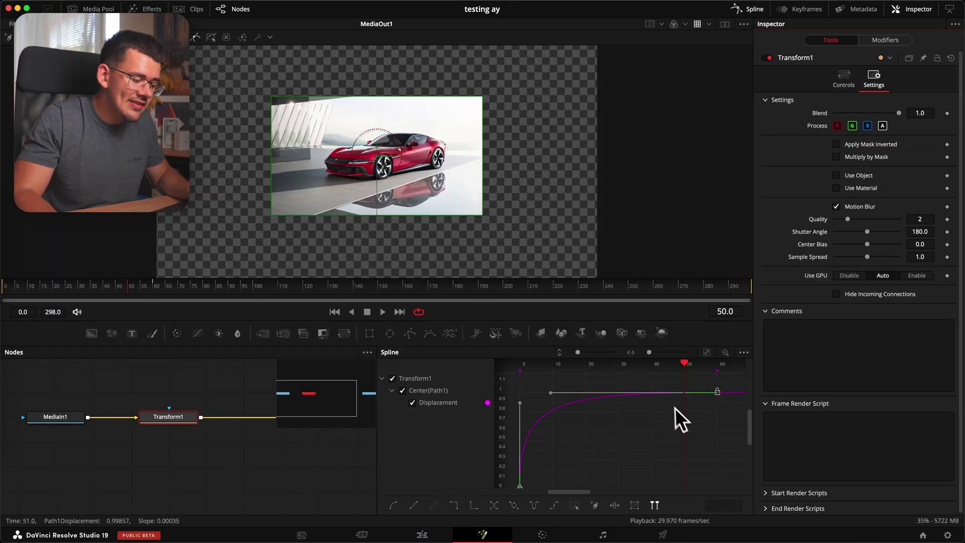
pyautogui.moveTo(530, 286); pyautogui.dragTo(564, 290)
pyautogui.click(842, 79)
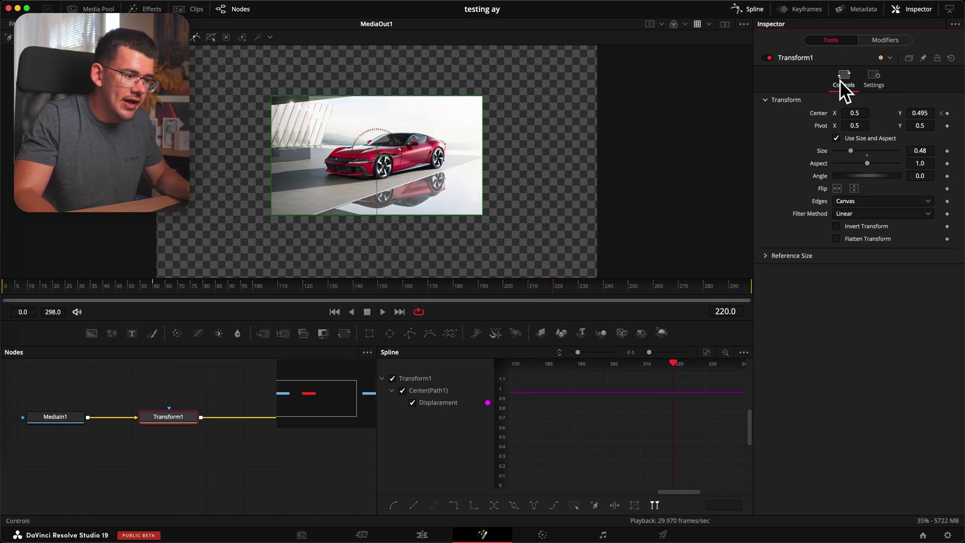
pyautogui.moveTo(345, 339); pyautogui.dragTo(231, 418)
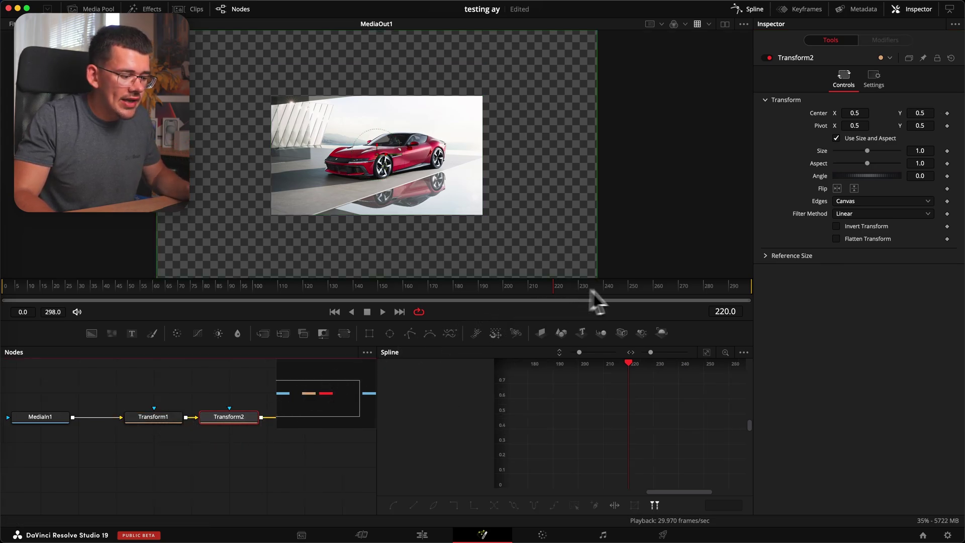
# Keyframe Transform2's Center Y from 0.5 on frame 220 to 1.912 on frame 280.
pyautogui.moveTo(717, 291); pyautogui.dragTo(704, 291)
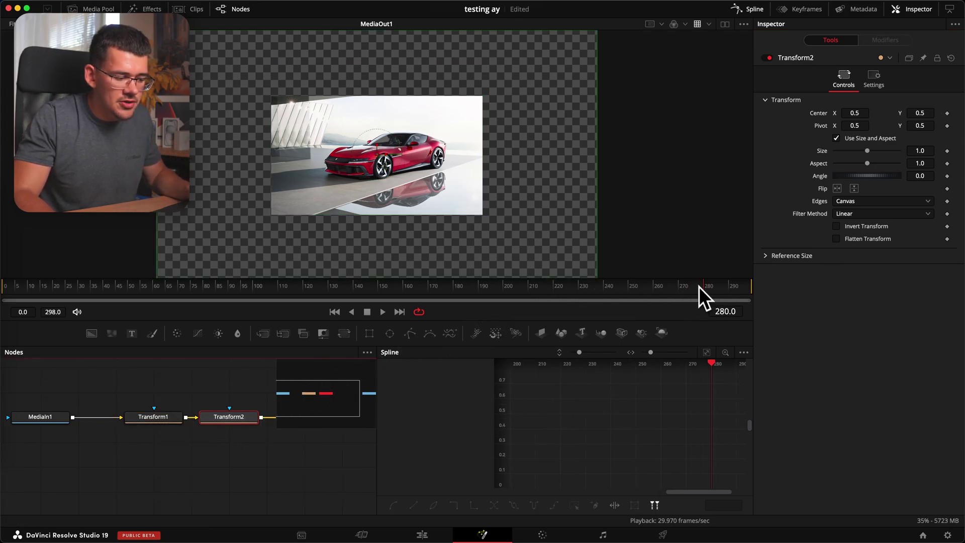
pyautogui.click(947, 114)
pyautogui.moveTo(605, 290); pyautogui.dragTo(556, 294)
pyautogui.press('Left')
pyautogui.click(948, 114)
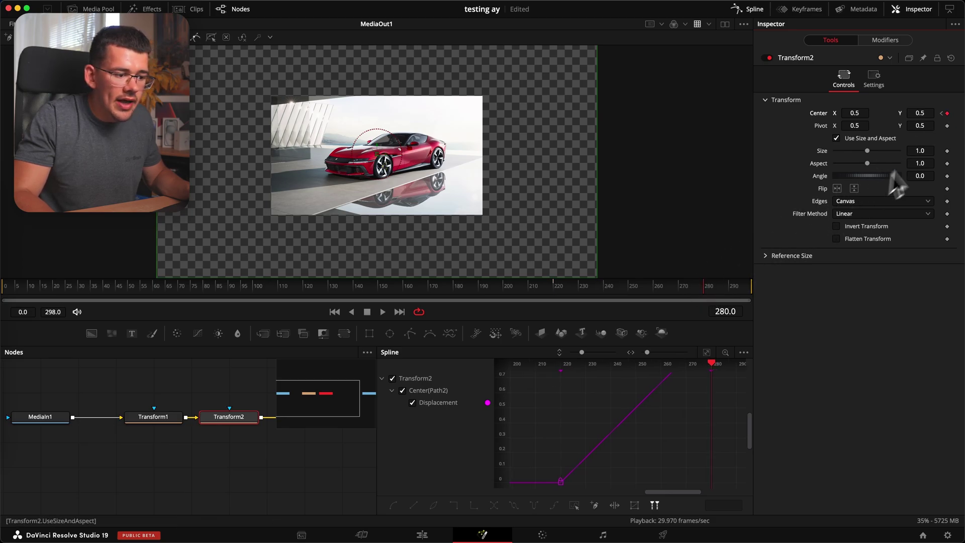
pyautogui.moveTo(924, 120); pyautogui.dragTo(429, 2)
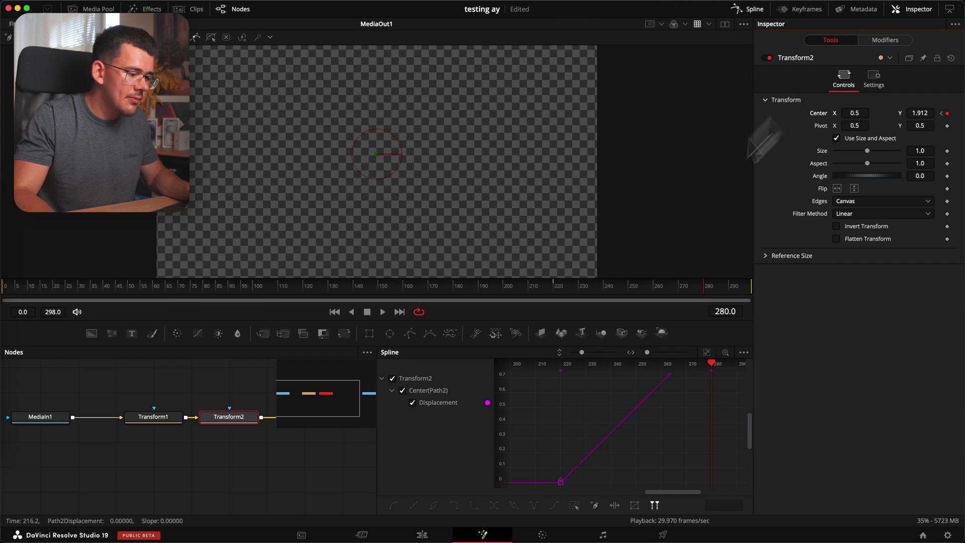
# Fit Transform2's Displacement curve in the Spline editor, smooth its keyframes and compare it with Transform1's curve.
pyautogui.click(706, 352)
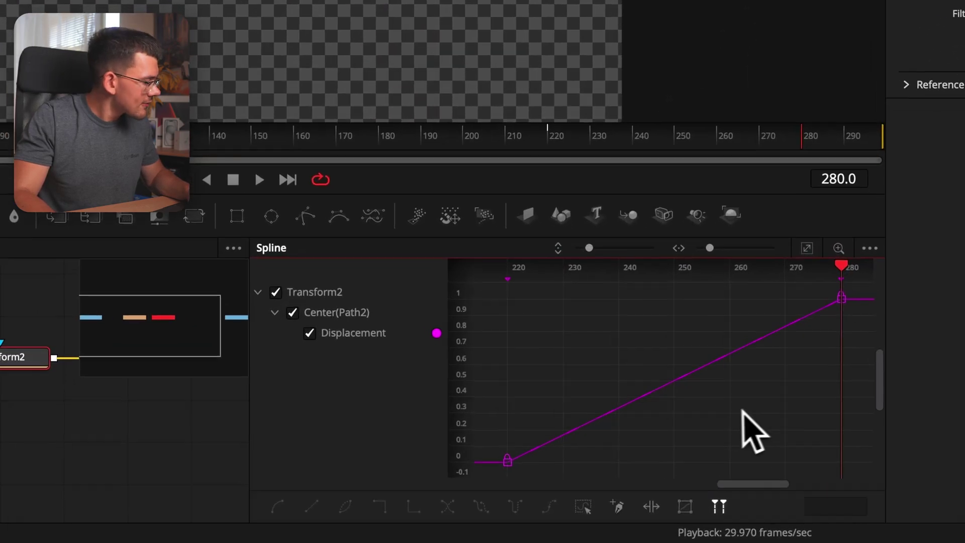
pyautogui.hotkey('shift', 's')
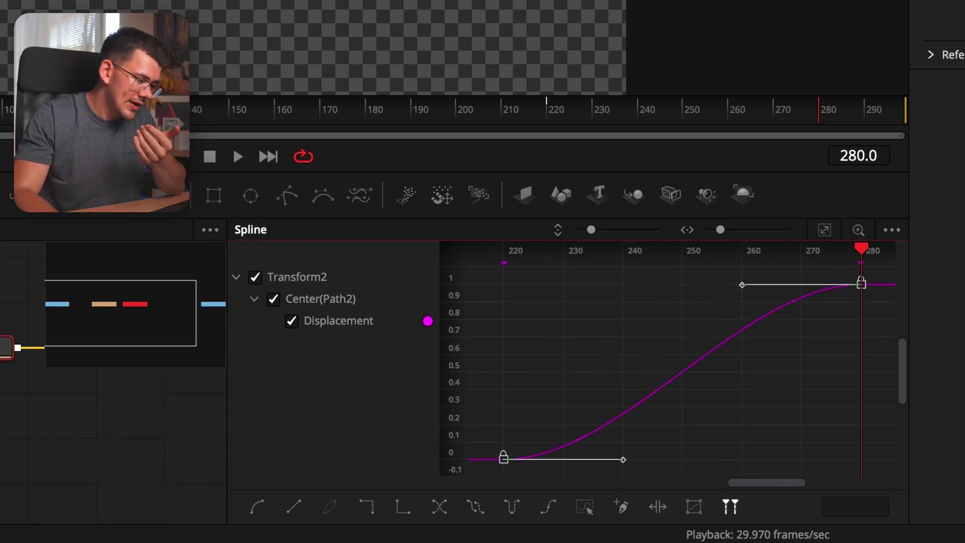
pyautogui.click(10, 453)
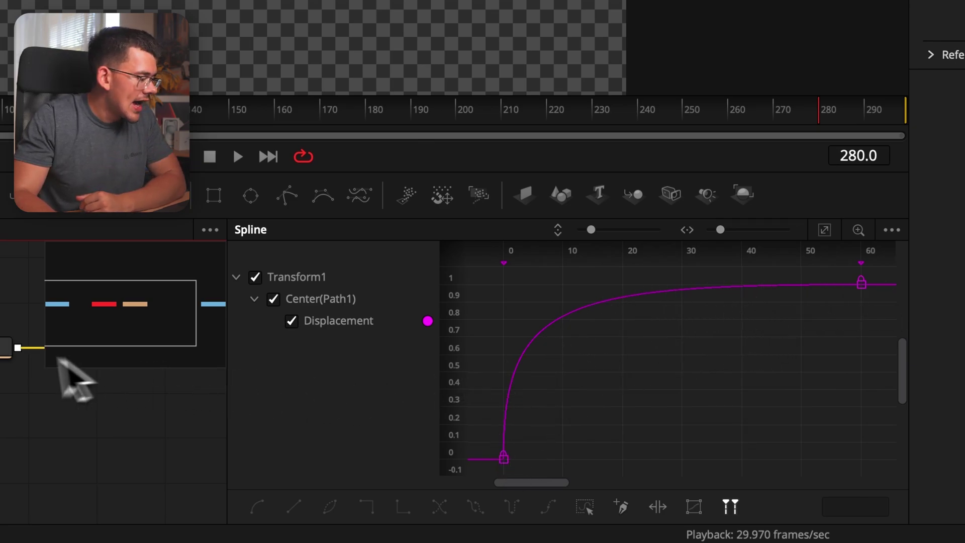
pyautogui.click(6, 348)
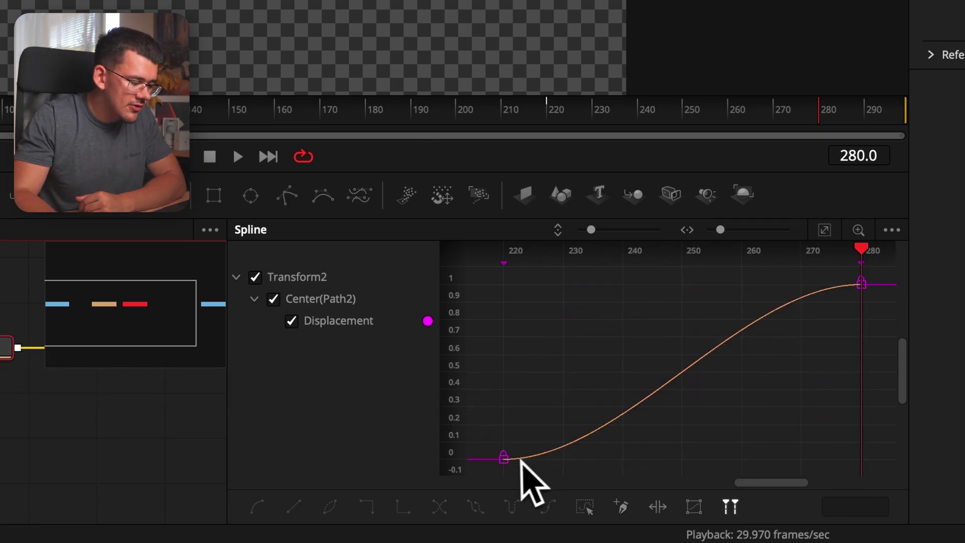
# Stretch the first keyframe's handle on Transform2's curve to about frame 270 and pull the last keyframe's handle vertically down to about 0.2.
pyautogui.click(503, 458)
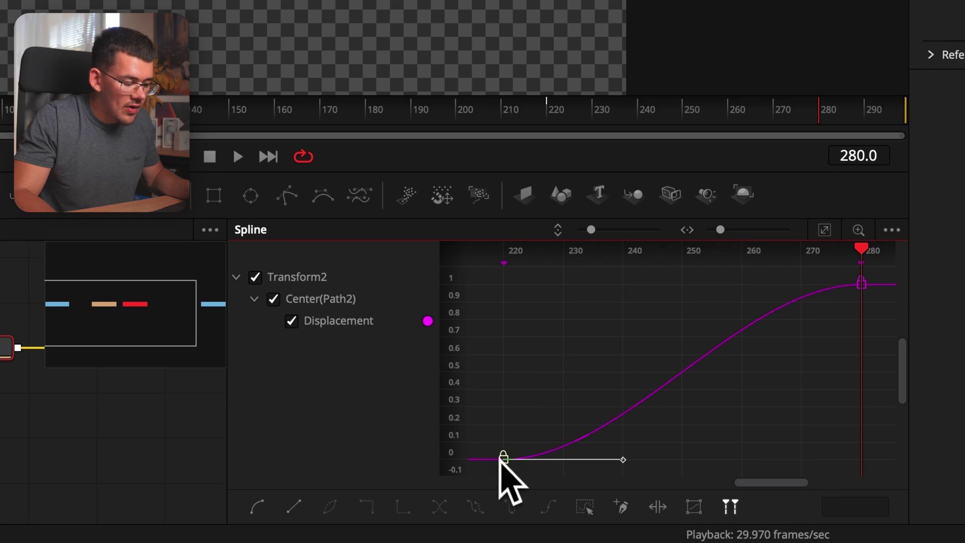
pyautogui.moveTo(624, 459); pyautogui.dragTo(796, 460)
pyautogui.click(862, 284)
pyautogui.moveTo(743, 285); pyautogui.dragTo(861, 423)
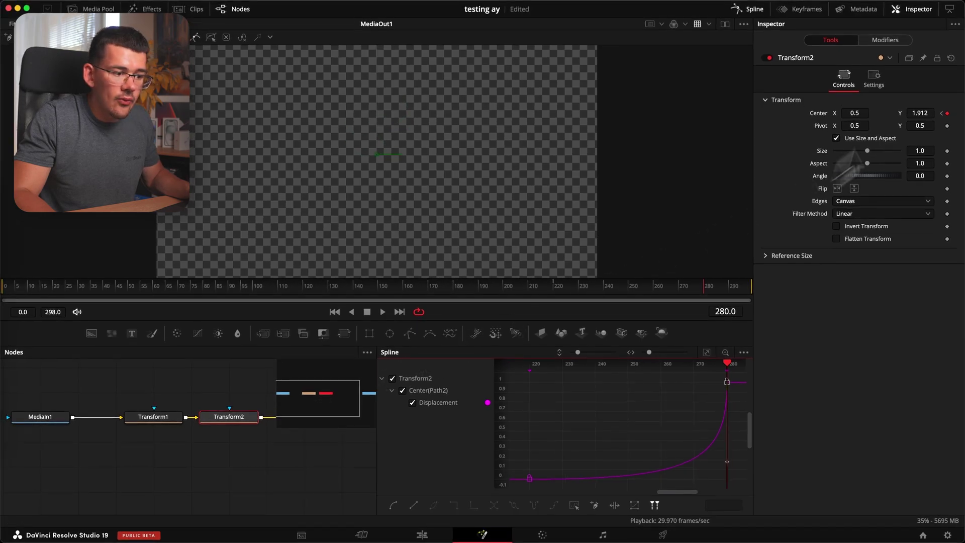
# Enable Motion Blur for Transform2.
pyautogui.click(873, 42)
pyautogui.click(831, 40)
pyautogui.click(873, 78)
pyautogui.click(836, 206)
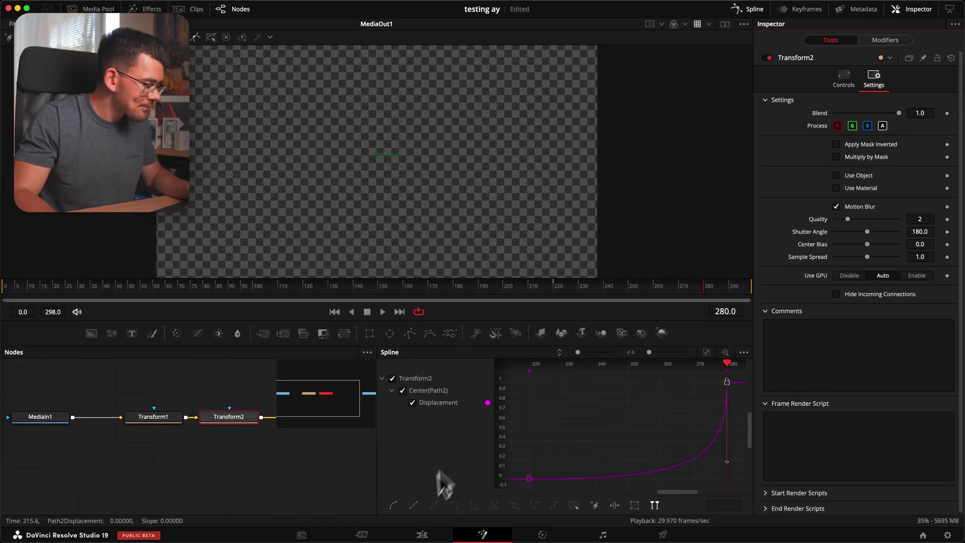
# Play the second Ferrari clip from its start on the Edit page and compare the Transform1 and Transform2 curves in Fusion.
pyautogui.click(424, 534)
pyautogui.click(632, 309)
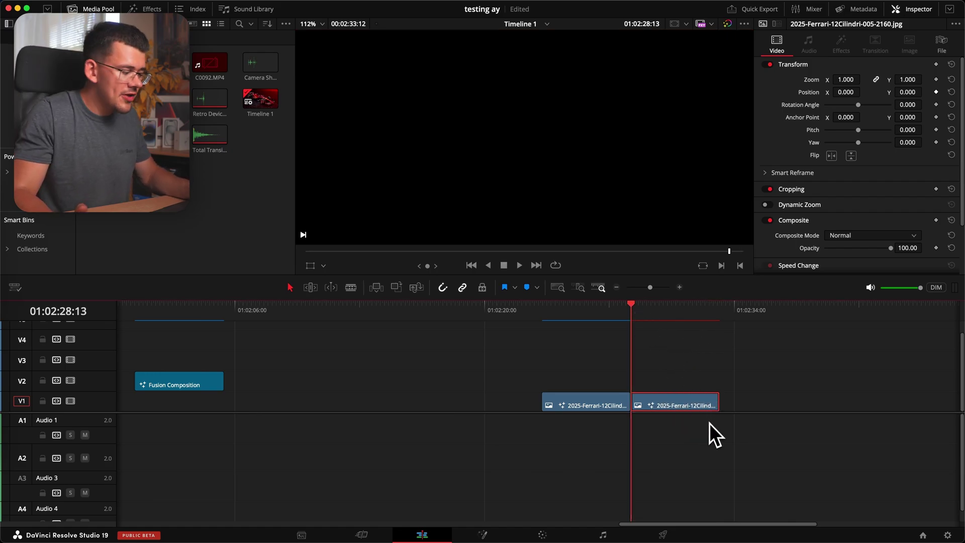
pyautogui.press('space')
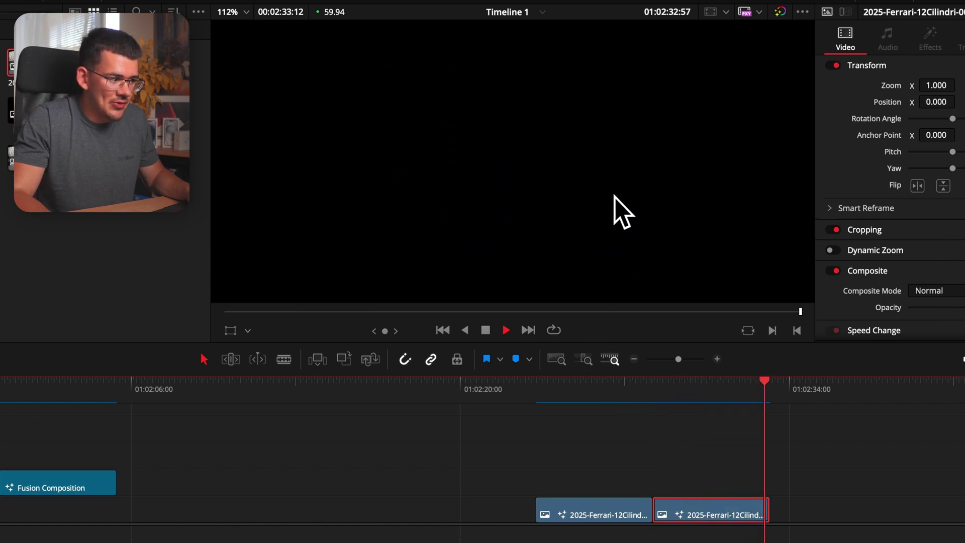
pyautogui.moveTo(751, 387)
pyautogui.mouseDown()
pyautogui.moveTo(734, 388)
pyautogui.moveTo(765, 385)
pyautogui.moveTo(656, 390)
pyautogui.moveTo(764, 394)
pyautogui.mouseUp()
pyautogui.hotkey('shift', 'Left')
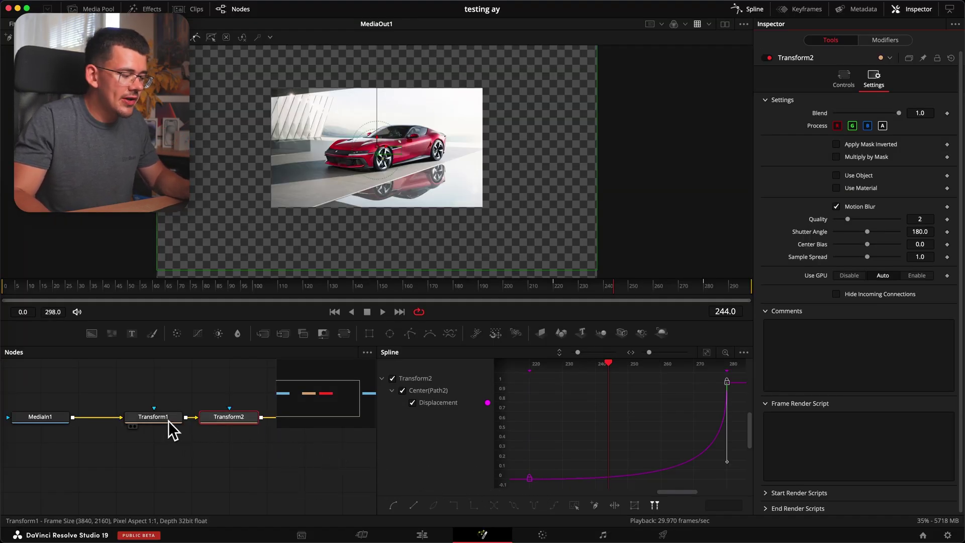
pyautogui.click(168, 421)
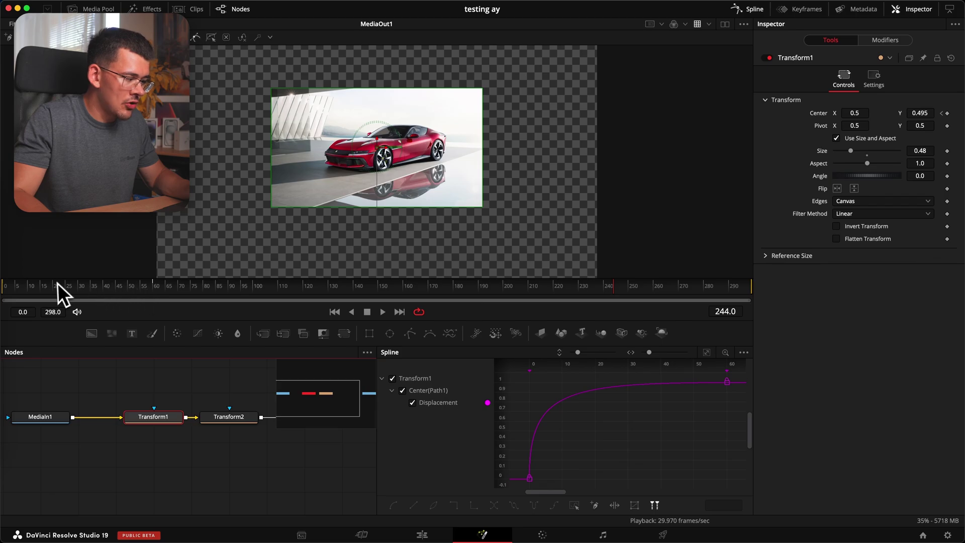
pyautogui.click(236, 419)
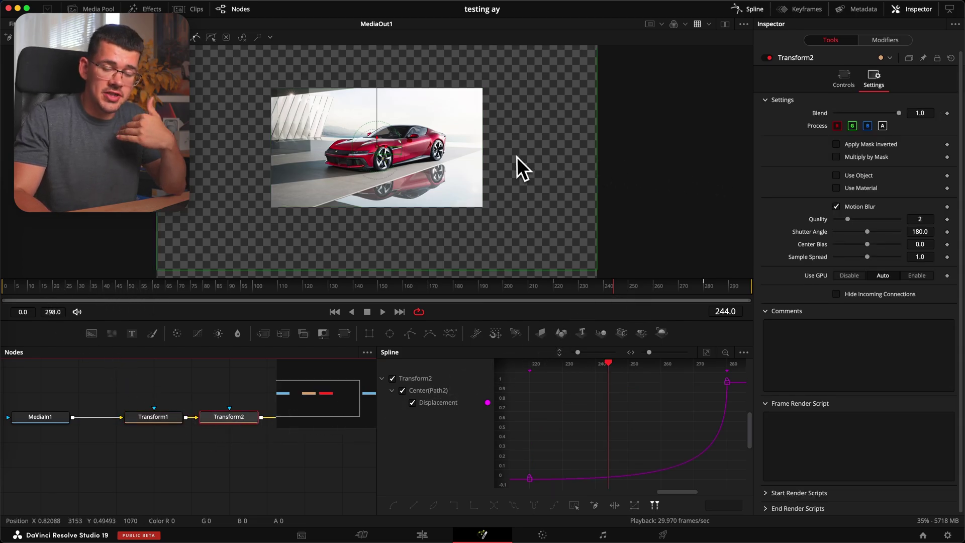
pyautogui.click(174, 419)
pyautogui.click(224, 422)
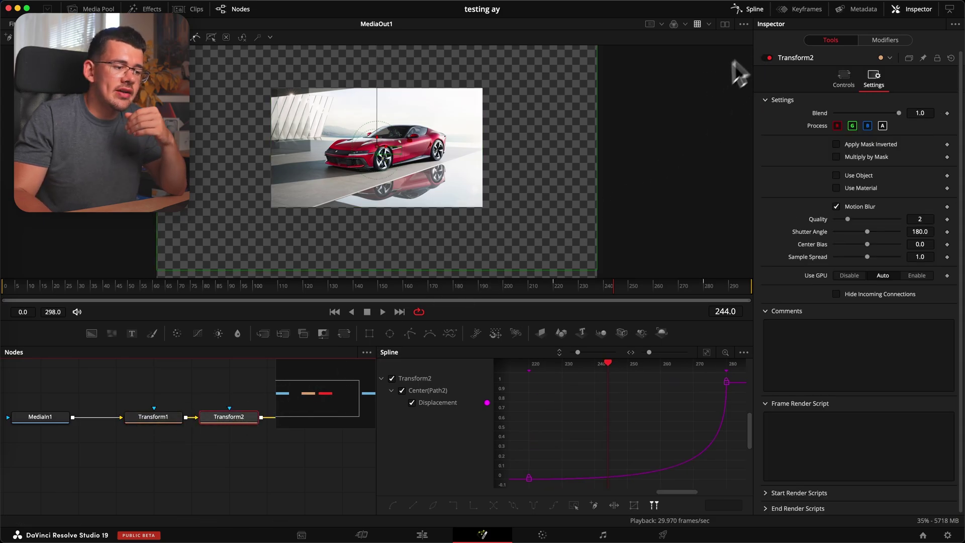
# Replace the Spline editor with the Keyframes editor, fit its view and expand Transform1 and Transform2 to show their Center keyframes.
pyautogui.click(802, 8)
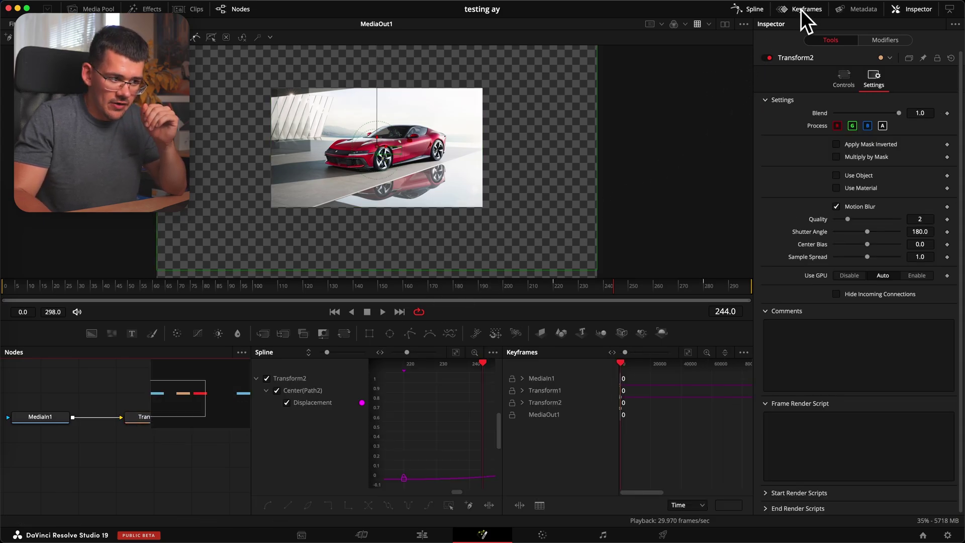
pyautogui.click(756, 13)
pyautogui.moveTo(253, 463); pyautogui.dragTo(153, 411)
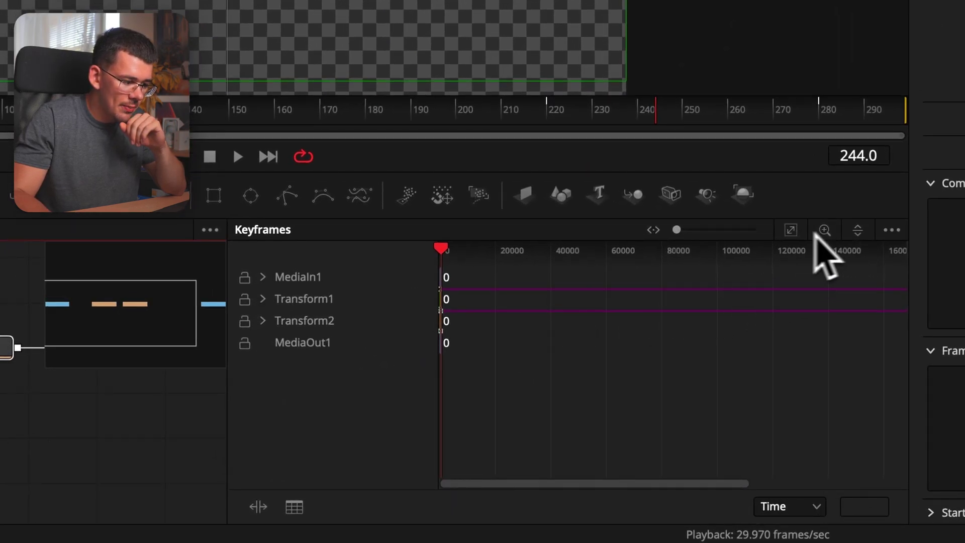
pyautogui.click(790, 231)
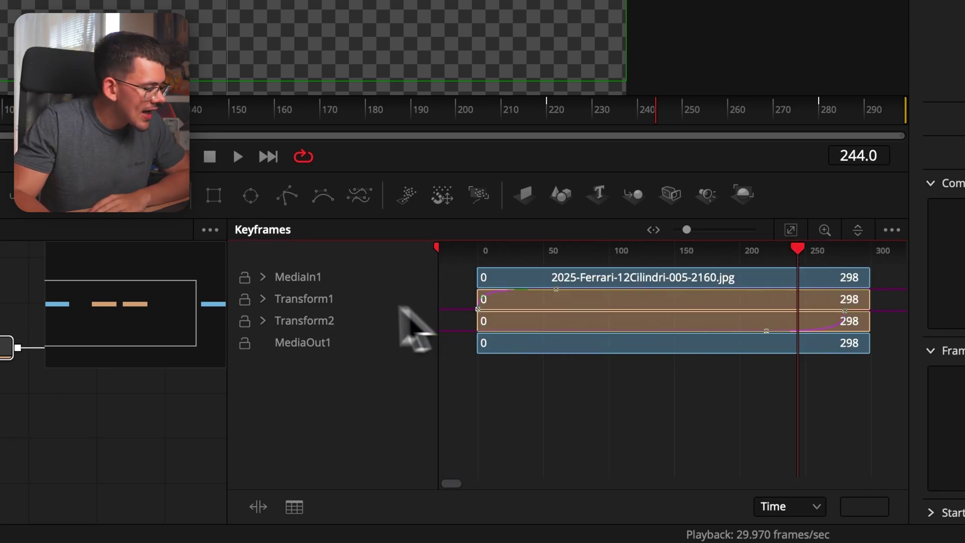
pyautogui.click(262, 321)
pyautogui.click(263, 298)
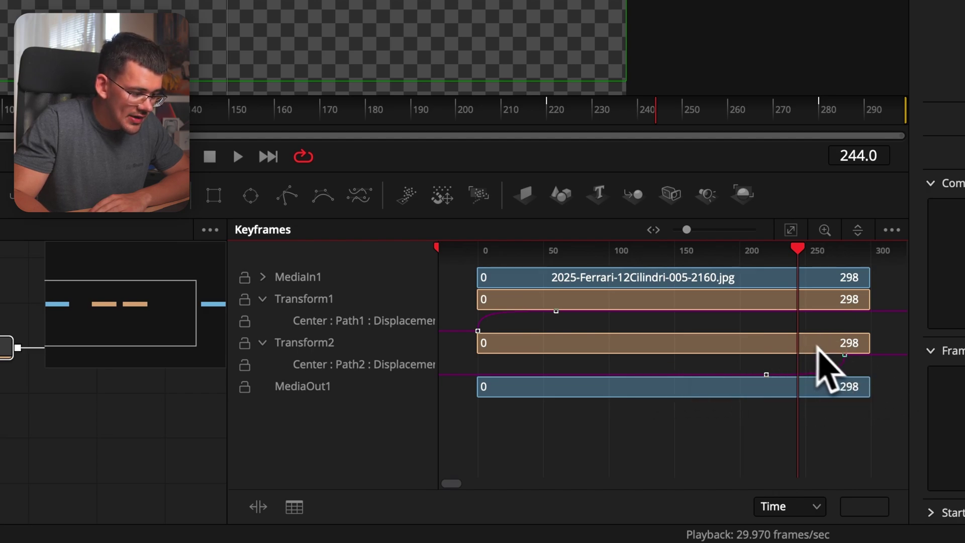
# Select Transform2's two Center displacement keyframes and move them together to about frames 32 and 92.
pyautogui.moveTo(738, 344); pyautogui.dragTo(744, 347)
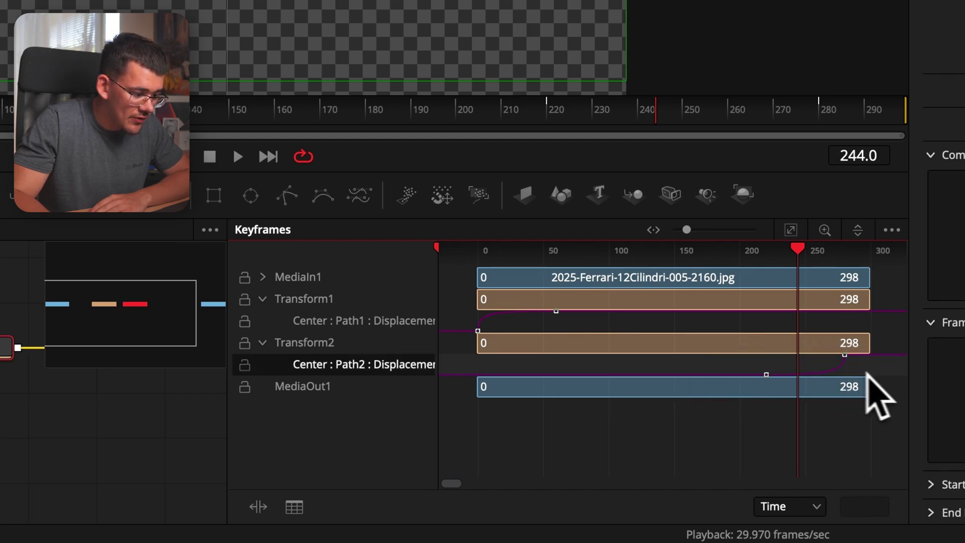
pyautogui.press('Right')
pyautogui.press('Right')
pyautogui.press('Right')
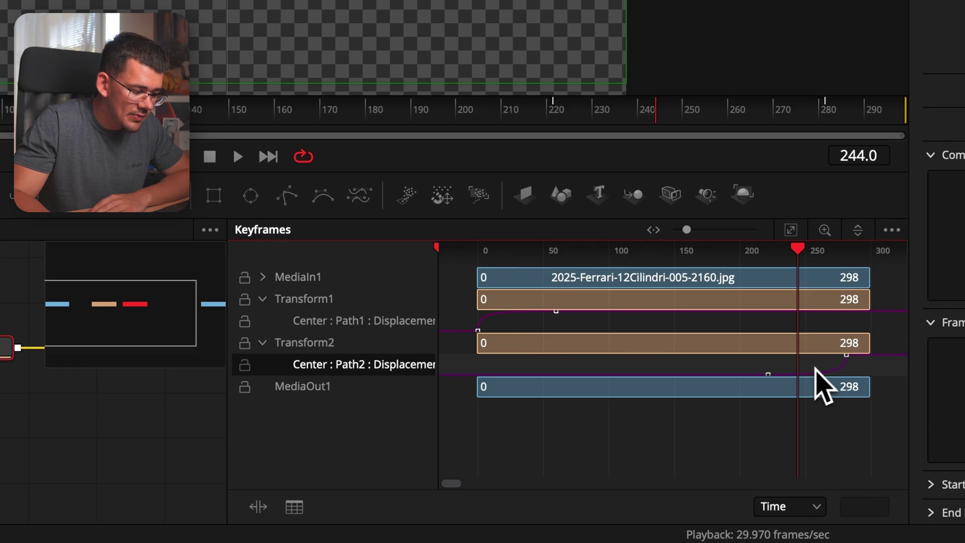
pyautogui.moveTo(803, 372); pyautogui.dragTo(699, 370)
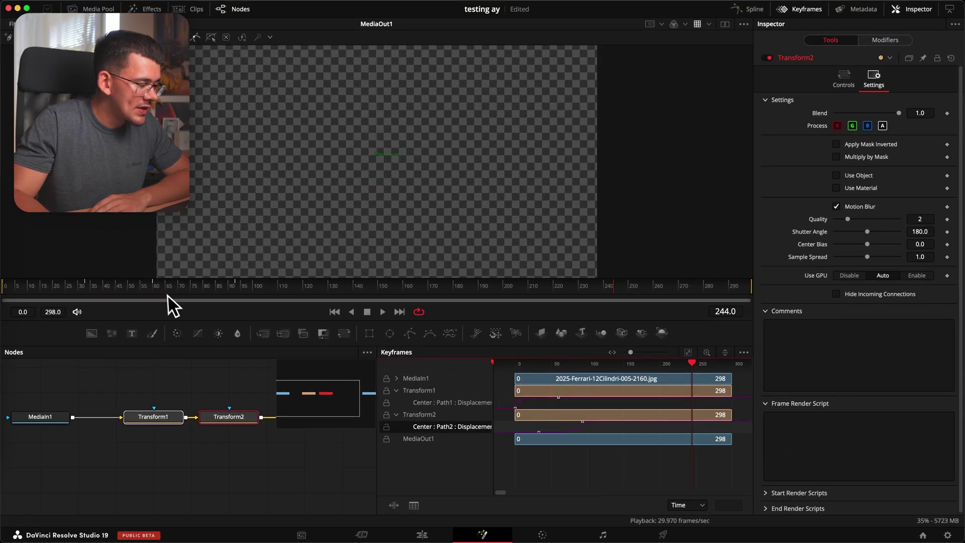
# Scrub the overlapping entry and exit moves in Fusion, then replay the second Ferrari clip from its start on the Edit page.
pyautogui.moveTo(168, 294); pyautogui.dragTo(107, 287)
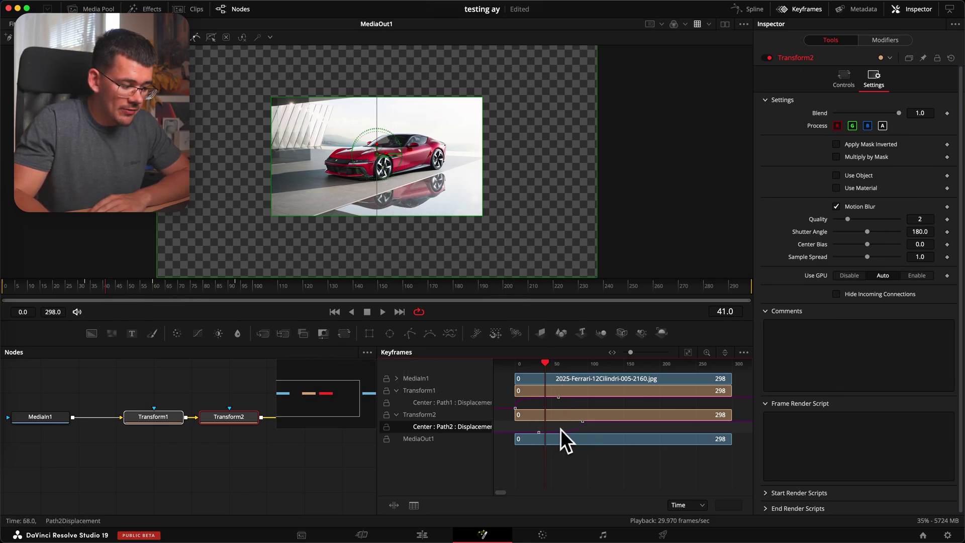
pyautogui.moveTo(191, 289); pyautogui.dragTo(213, 289)
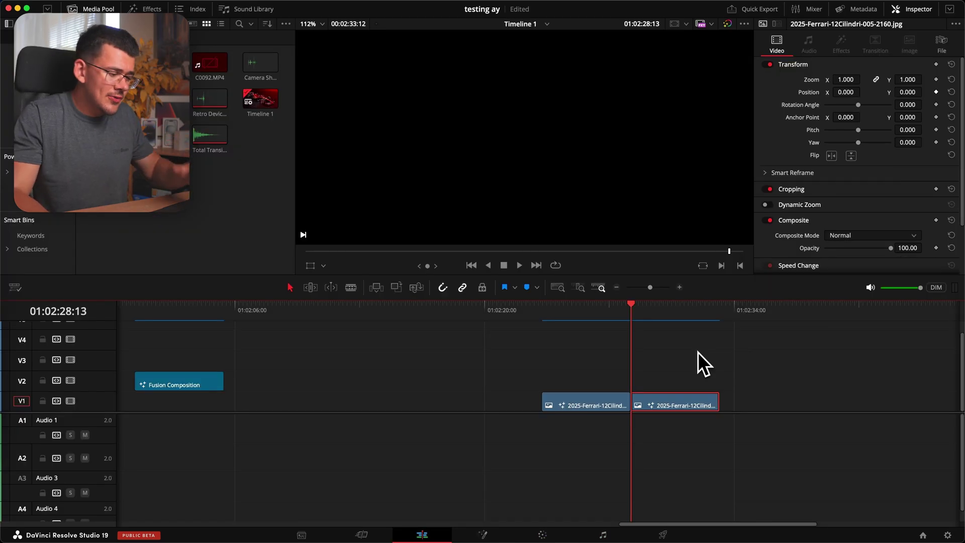
pyautogui.press('space')
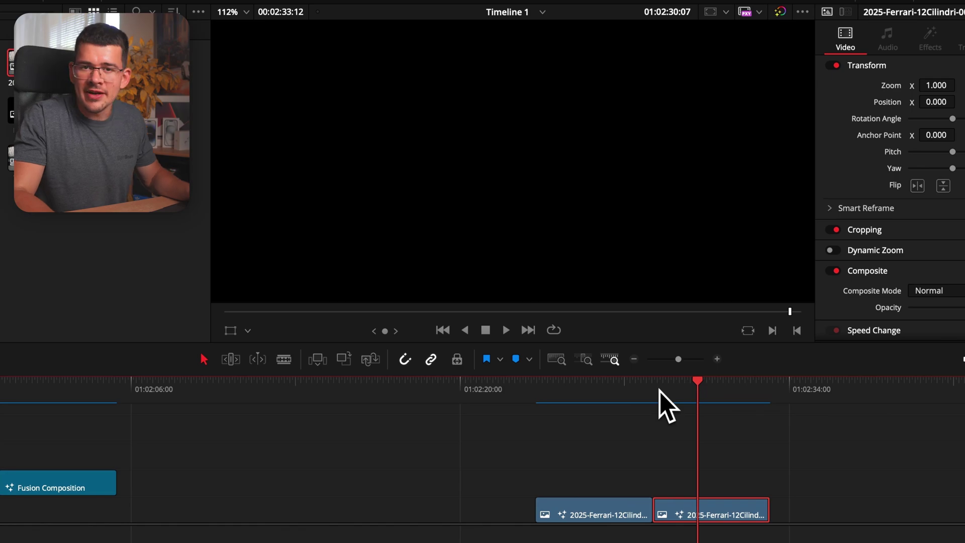
pyautogui.click(663, 400)
pyautogui.press('space')
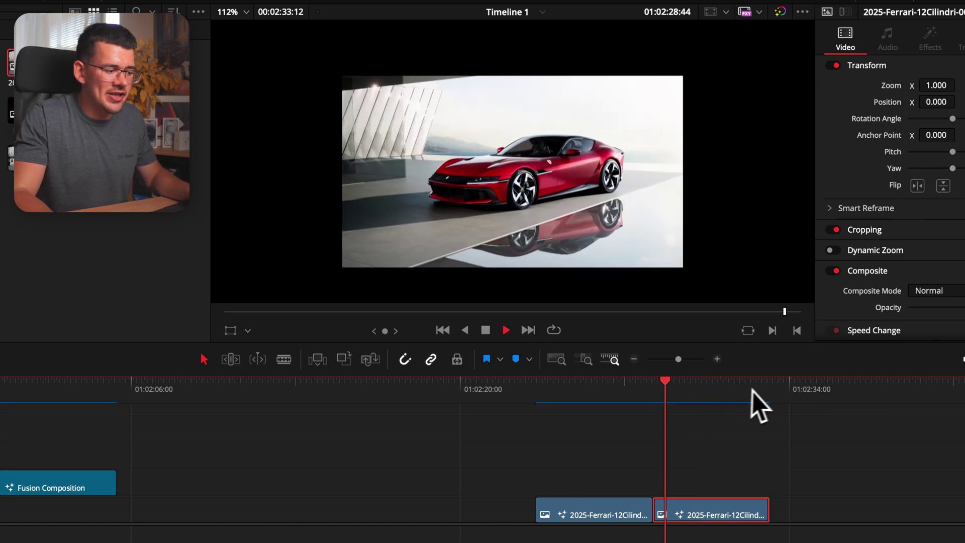
pyautogui.click(652, 401)
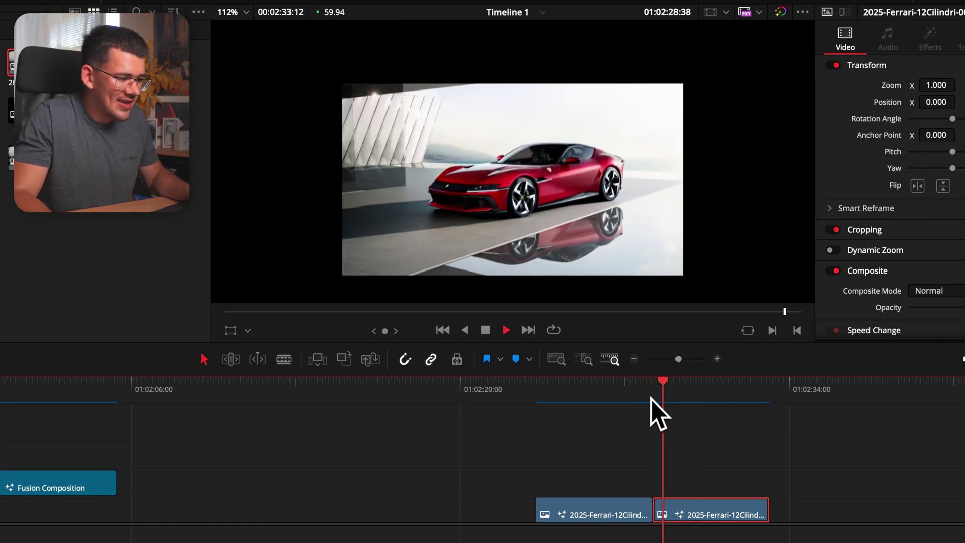